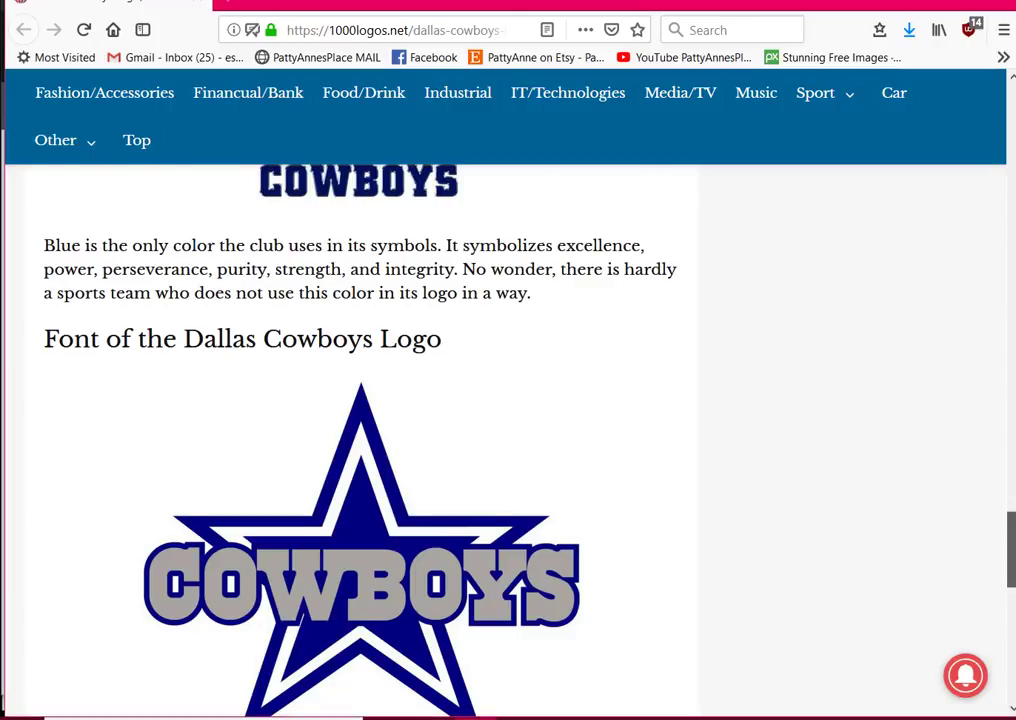
Step: Save the enlarged Cowboys star logo image as Font-Dallas-Cowboys-Logo in the dallas cowboys folder, replacing the existing file
scroll(1010, 555, down, 2)
scroll(1010, 555, up, 2)
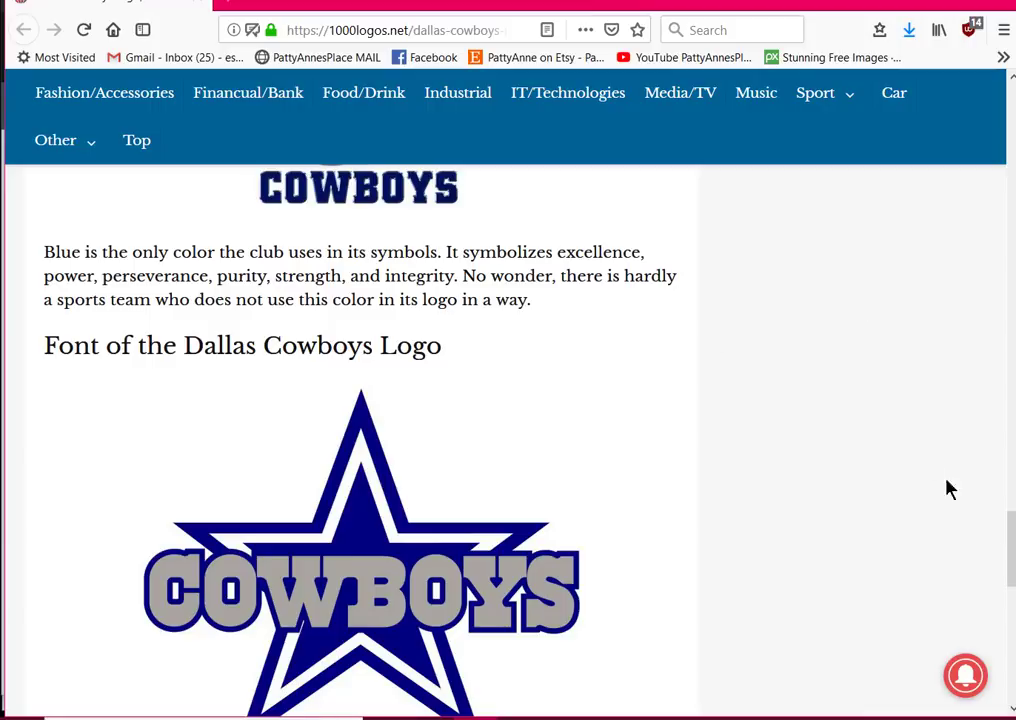
drag(1011, 562, 1013, 589)
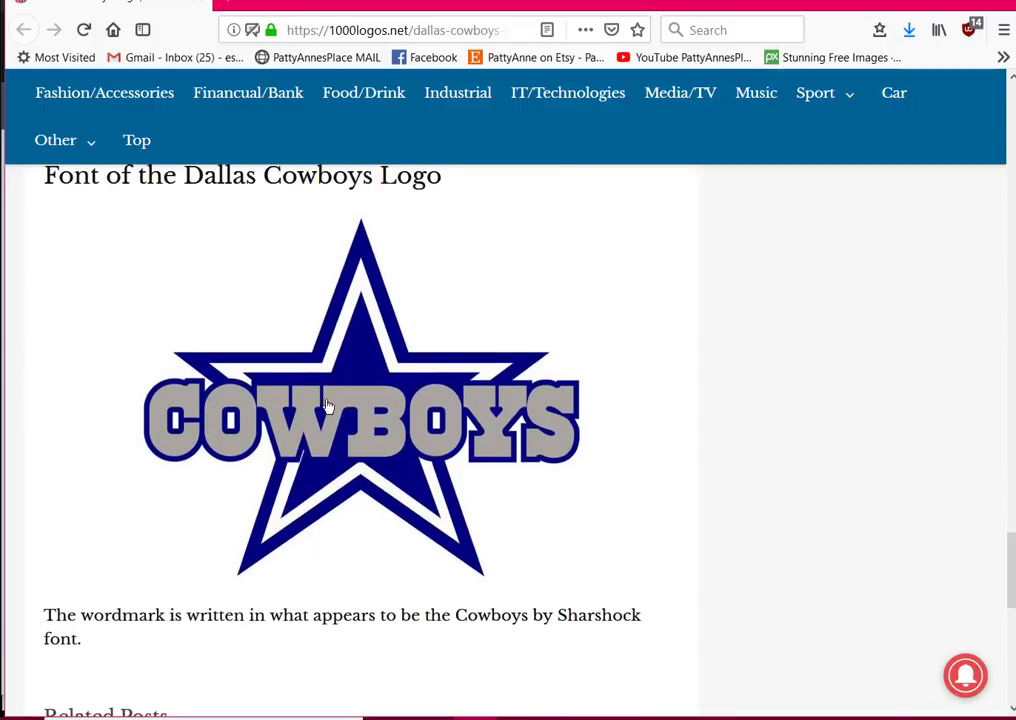
click(370, 418)
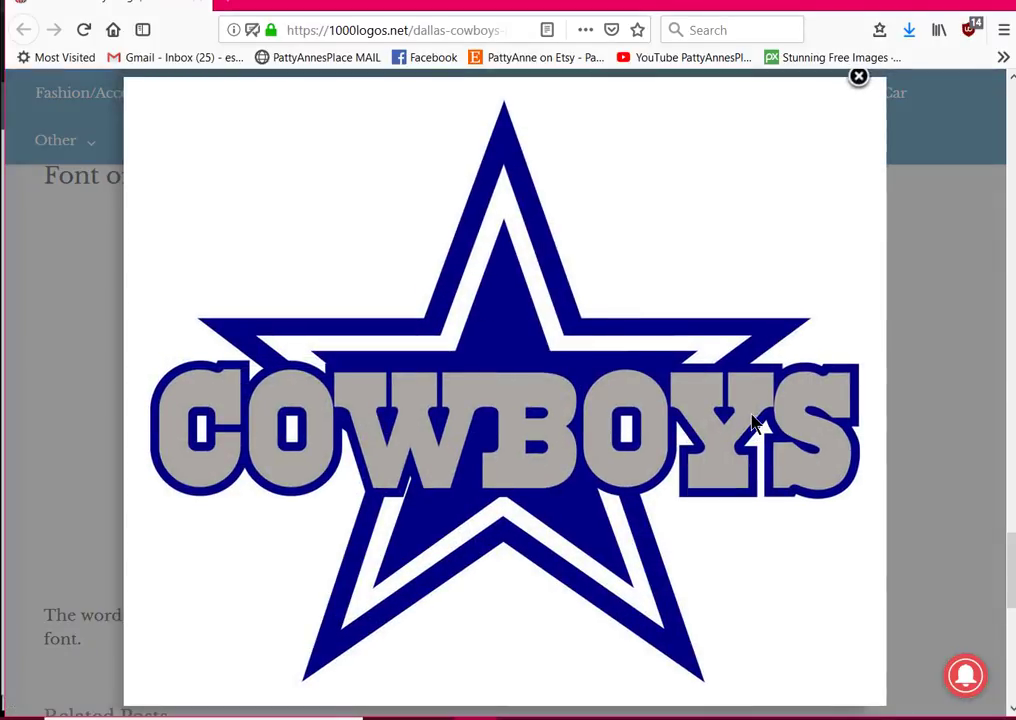
right_click(512, 408)
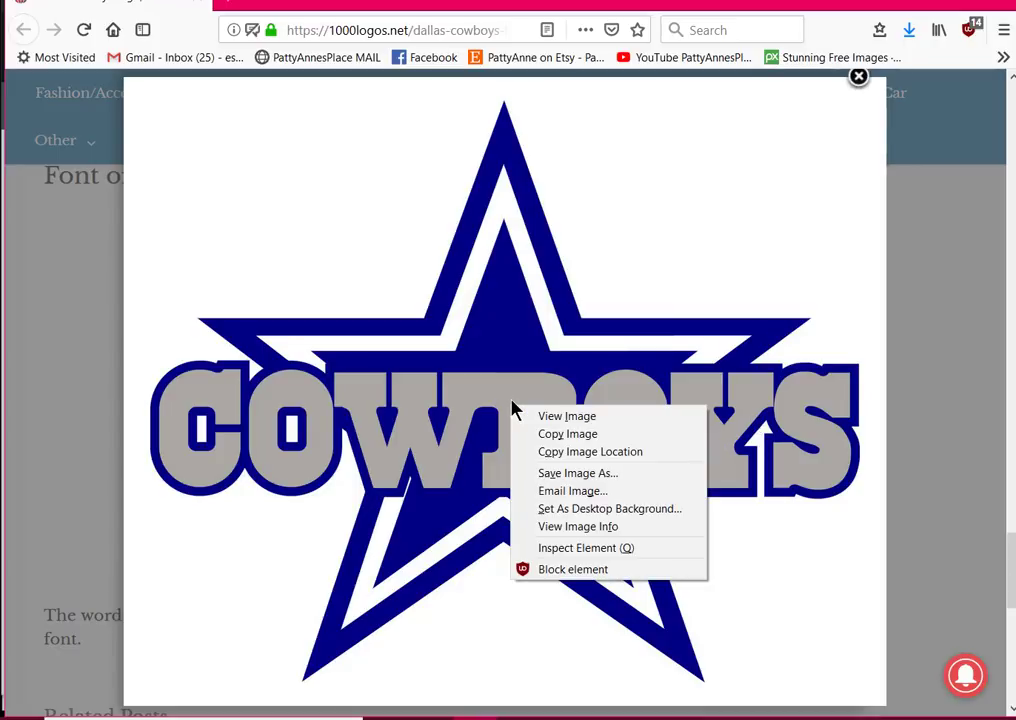
click(576, 477)
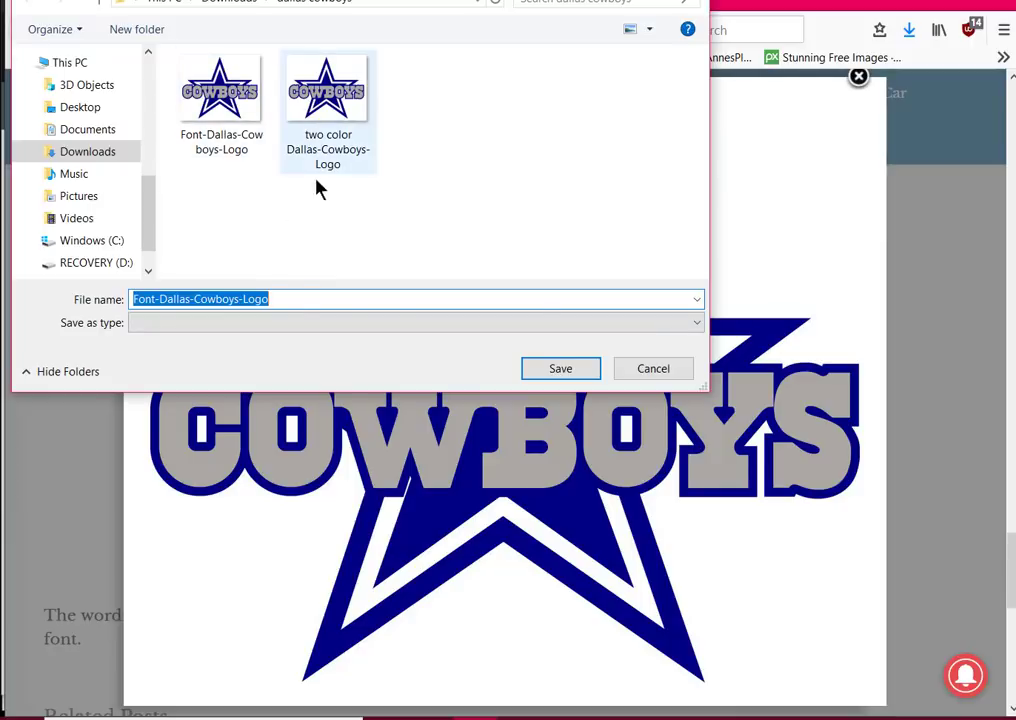
click(236, 142)
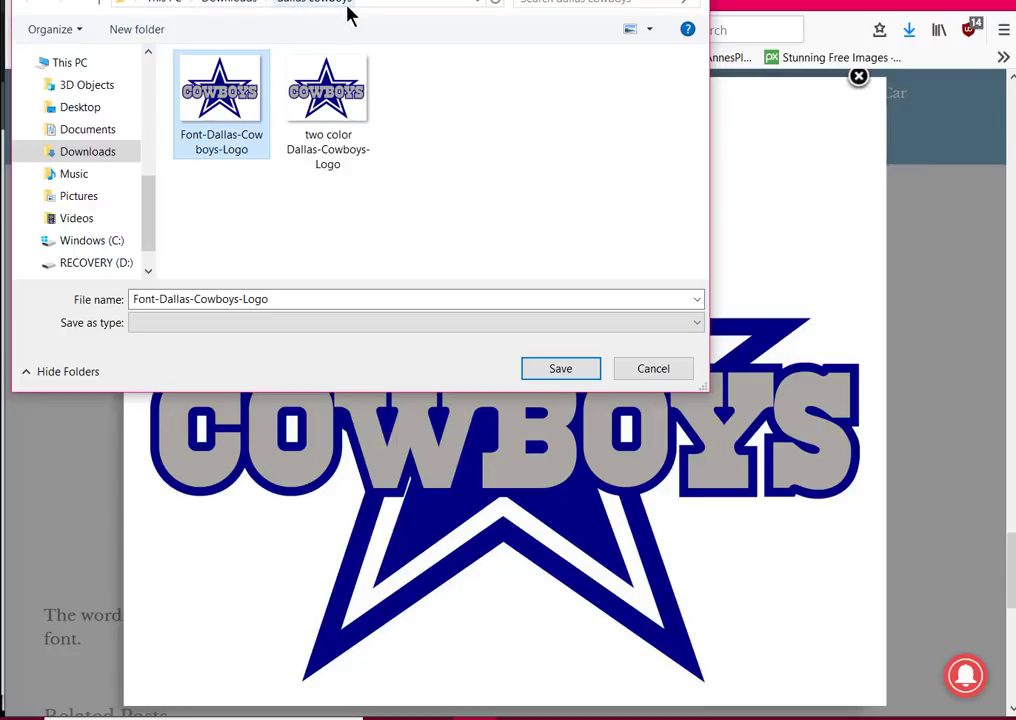
click(561, 370)
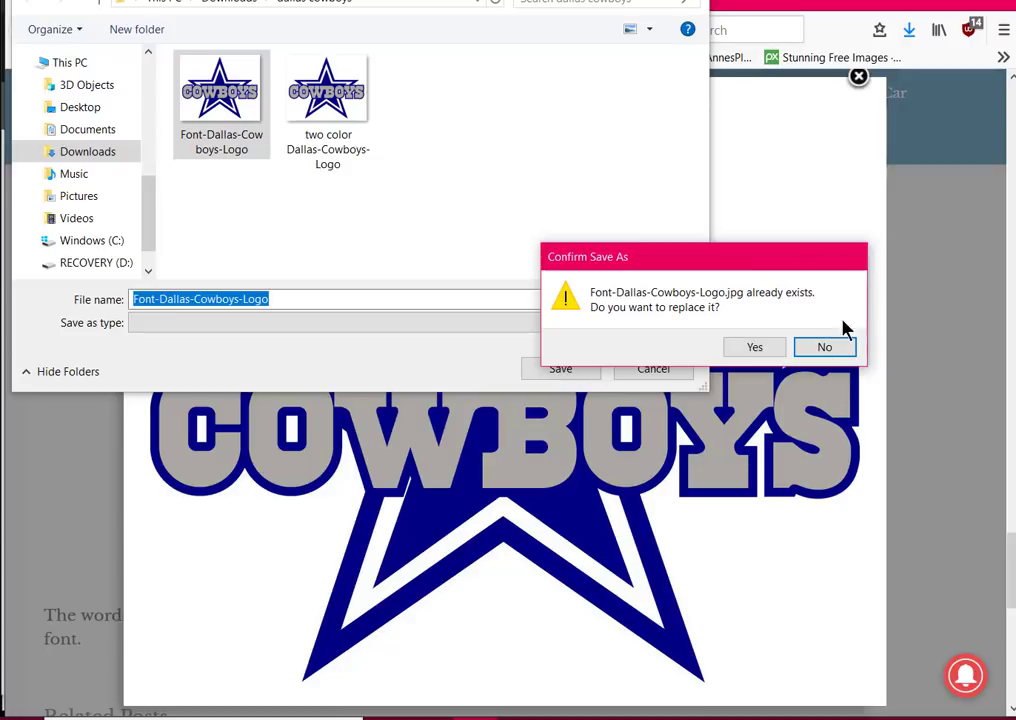
click(770, 350)
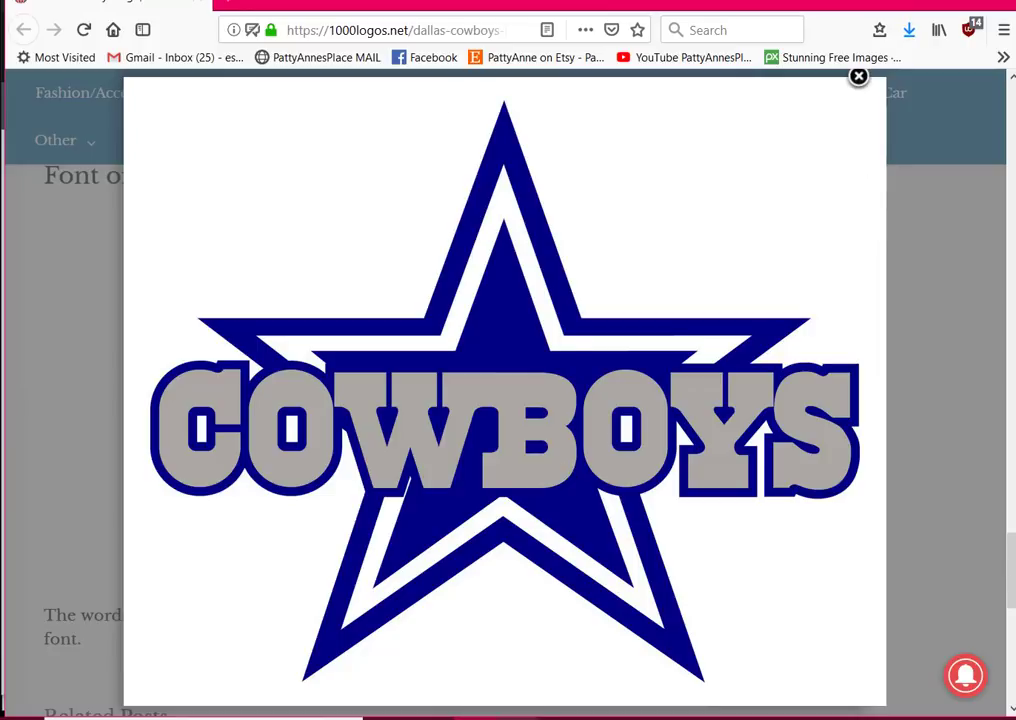
Step: Switch to the drawing.svg window in Inkscape and reposition and resize it to fill the visible screen area
mouse_move(515, 718)
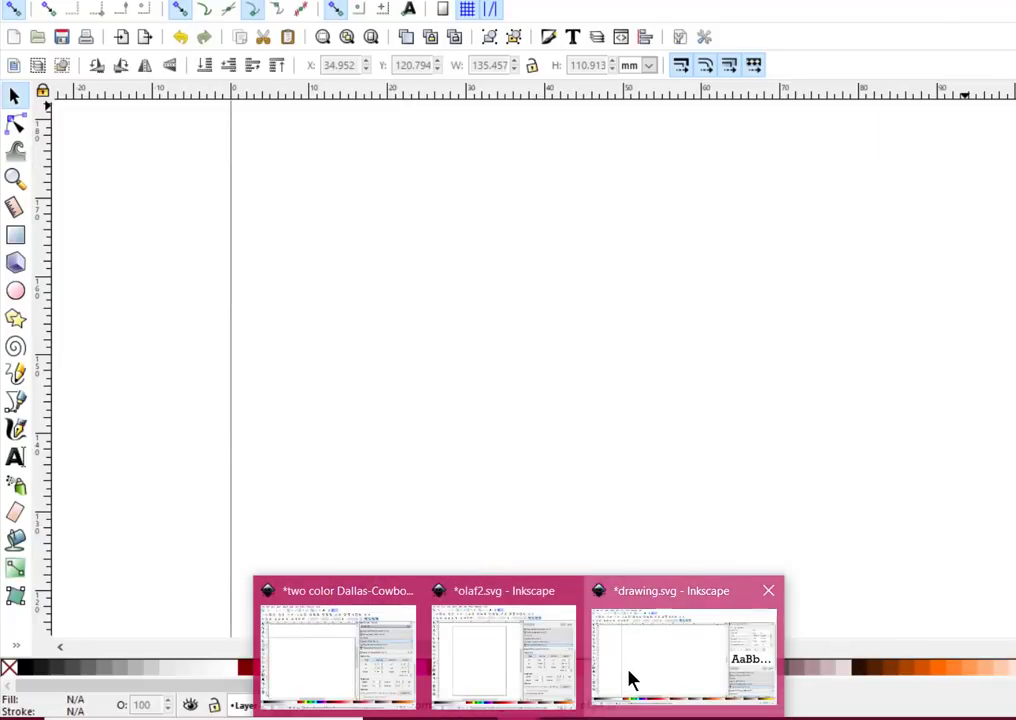
click(632, 678)
key(super+Down)
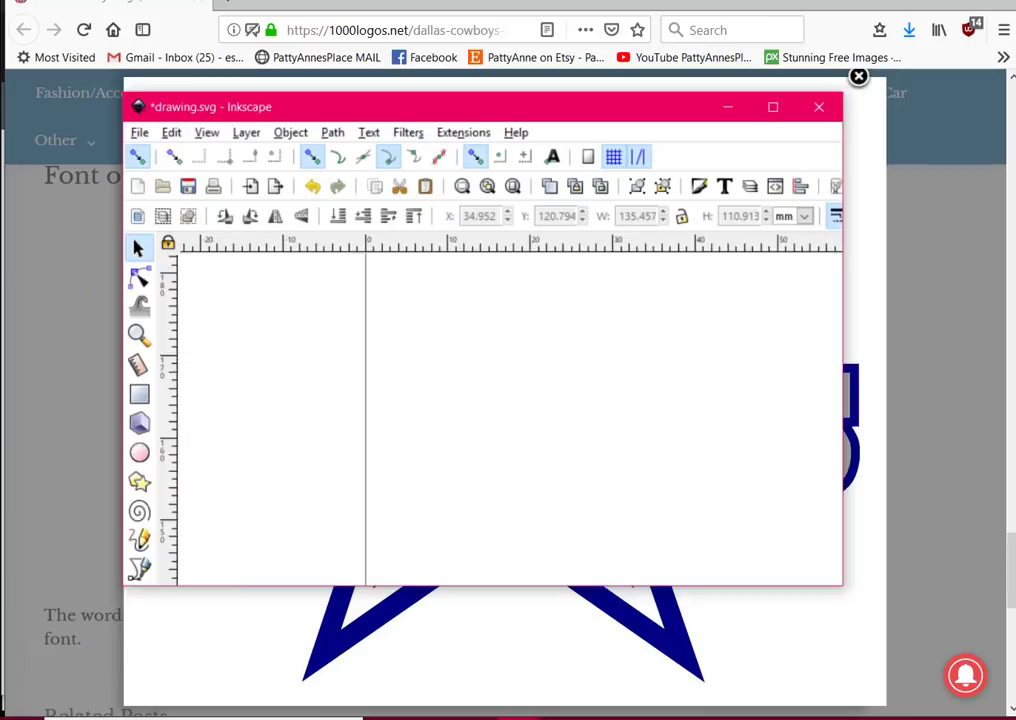
drag(676, 150, 503, 27)
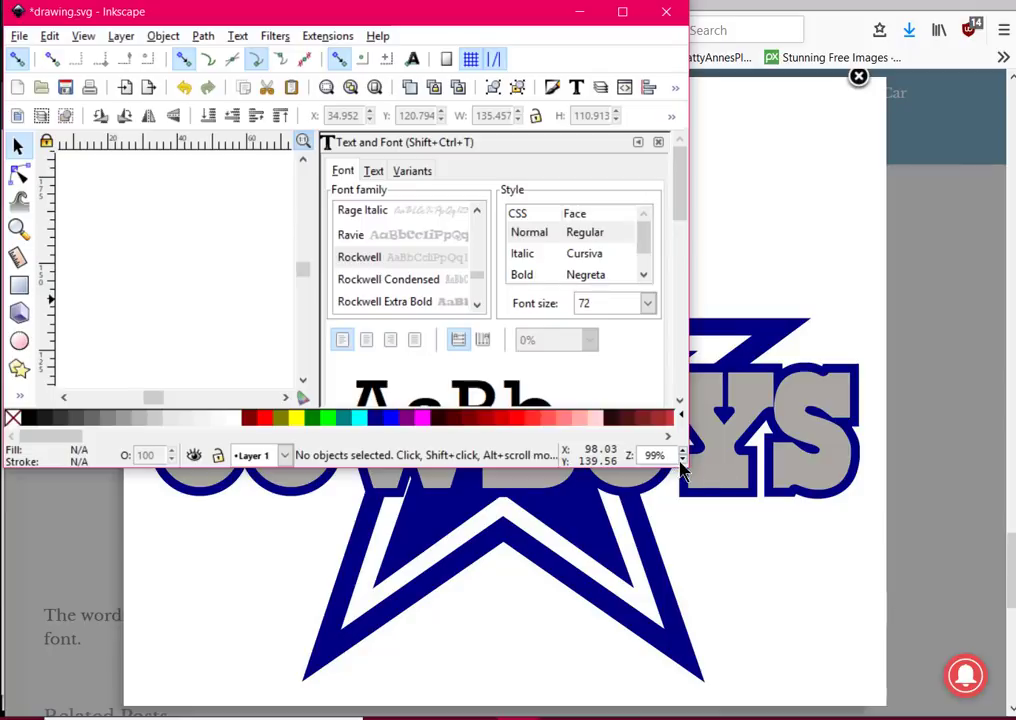
drag(692, 472, 1012, 716)
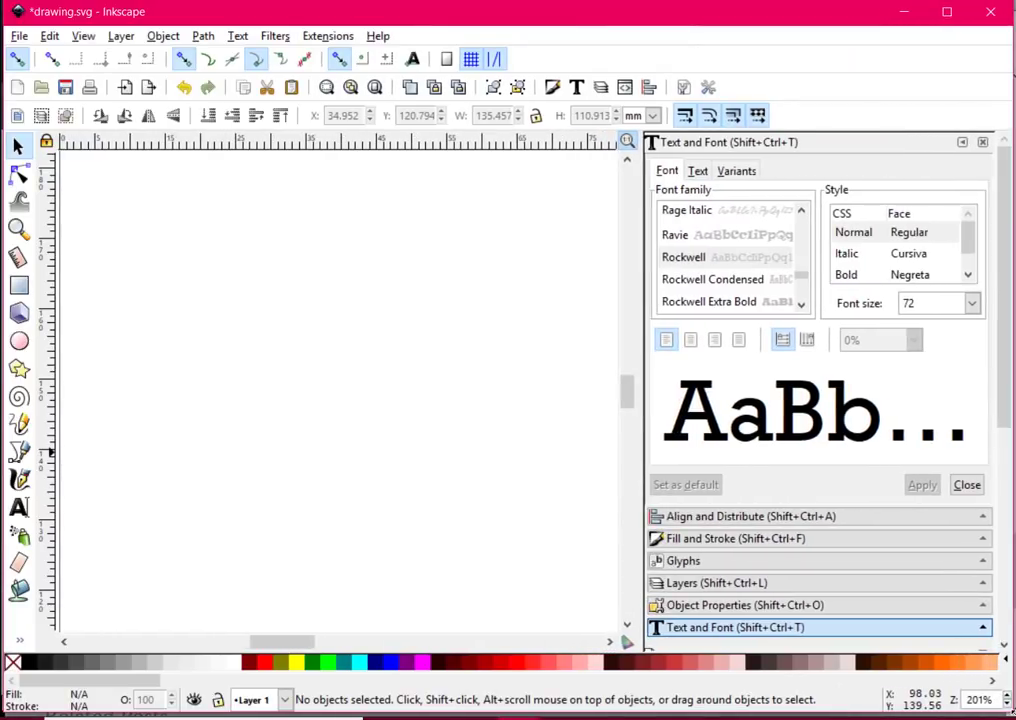
double_click(572, 2)
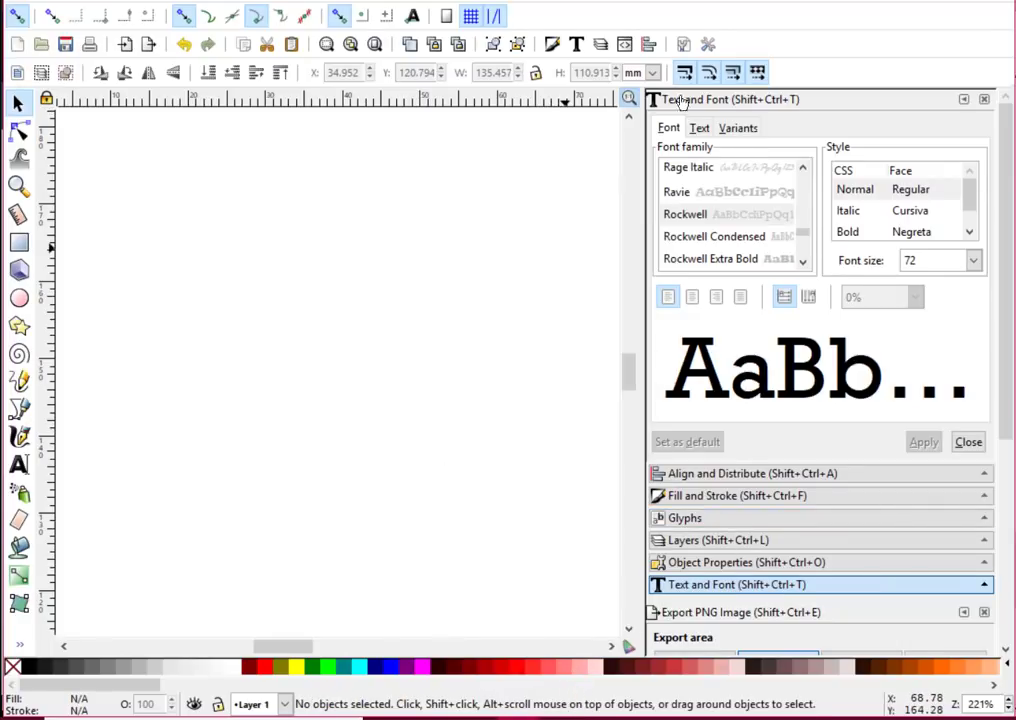
drag(599, 0, 599, 16)
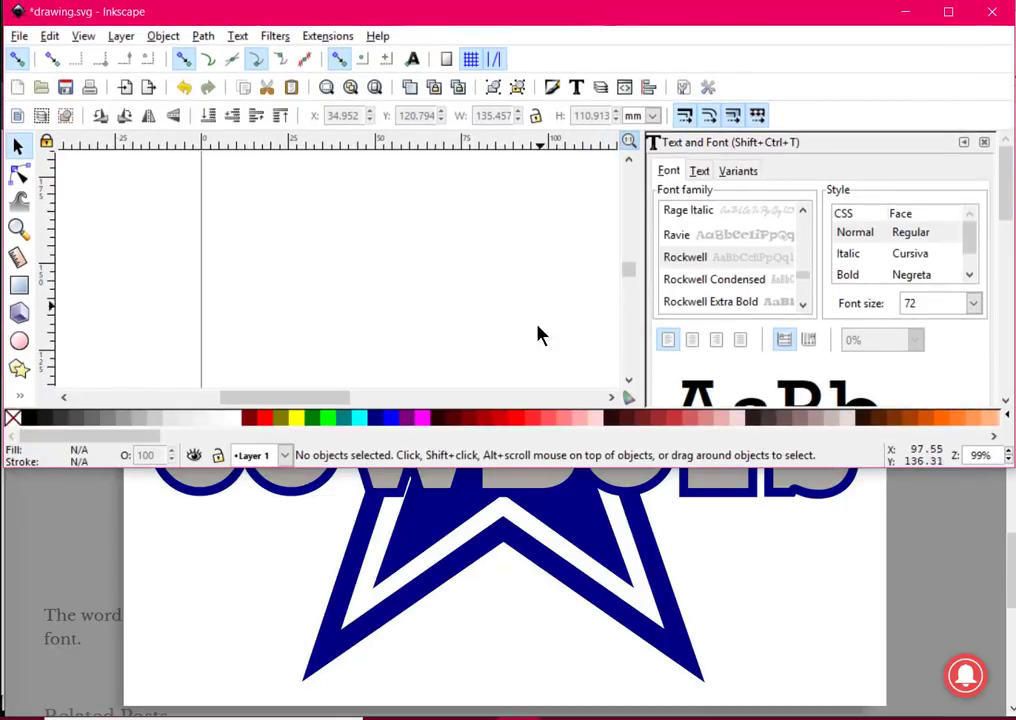
drag(503, 470, 444, 715)
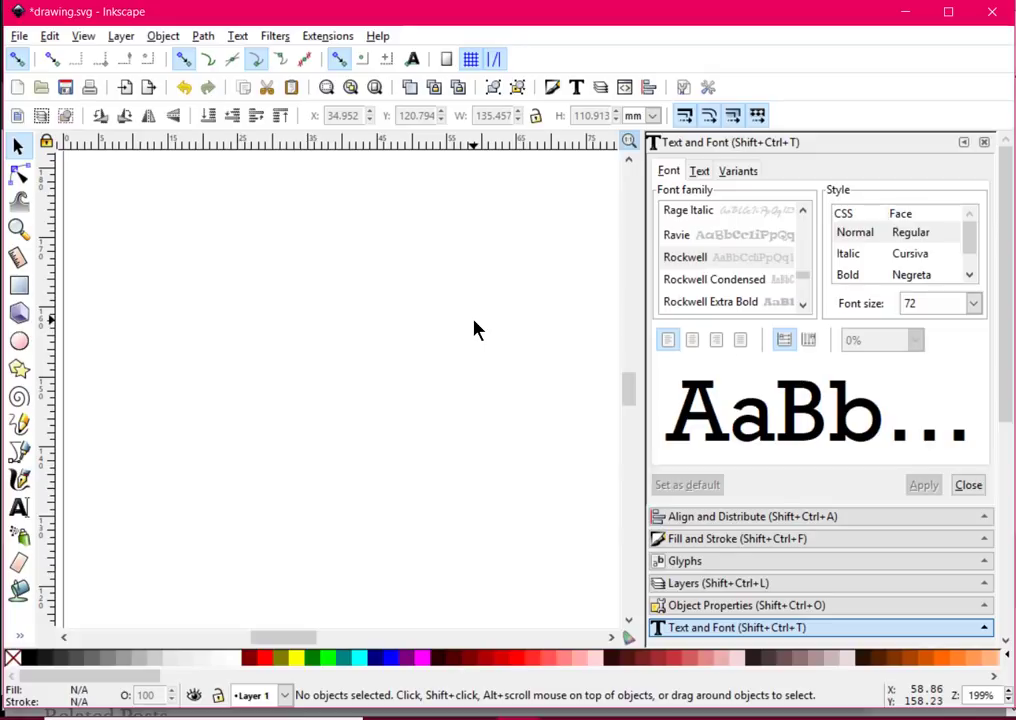
Step: Import the Font-Dallas-Cowboys-Logo JPEG as an embedded image, with DPI from file and rendering mode None (auto)
click(19, 37)
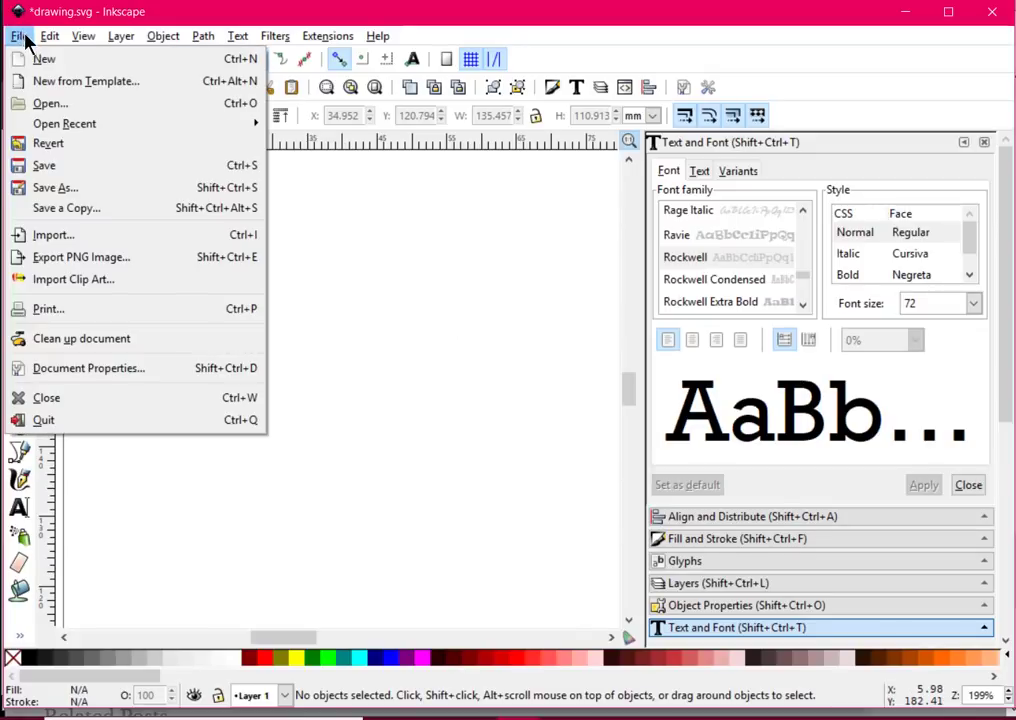
click(62, 236)
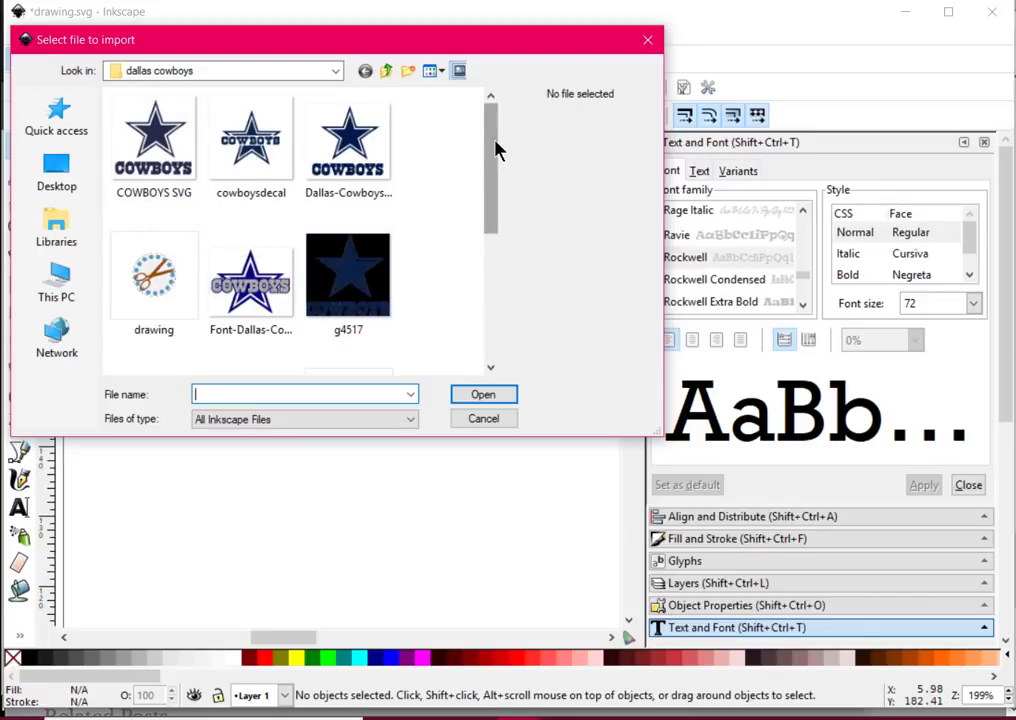
drag(494, 129, 483, 272)
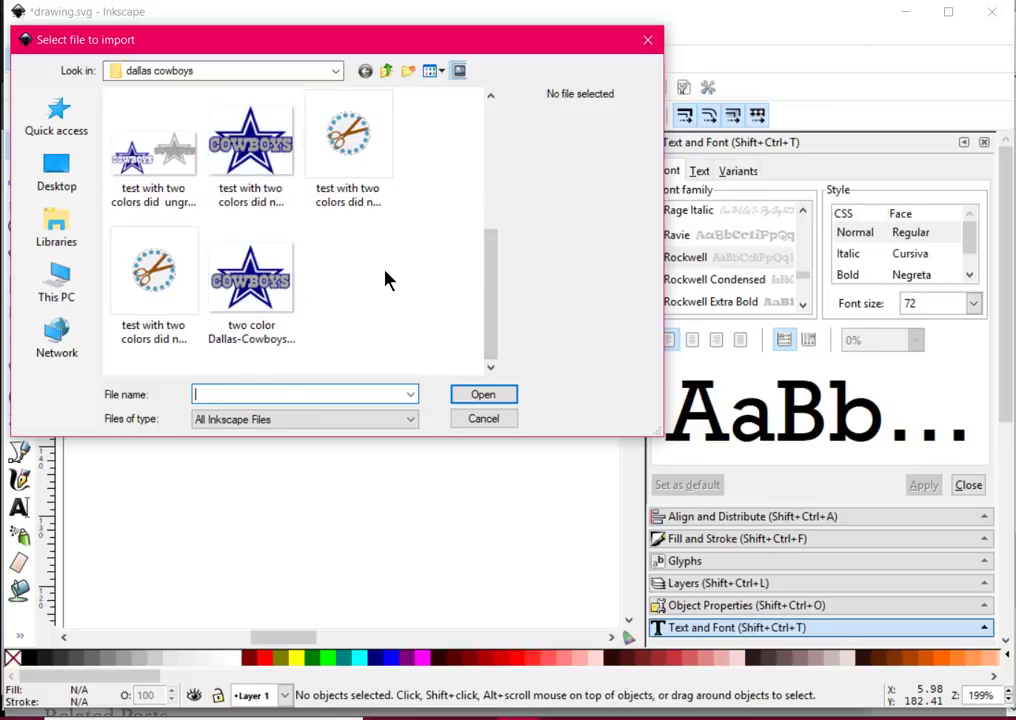
drag(483, 306, 508, 218)
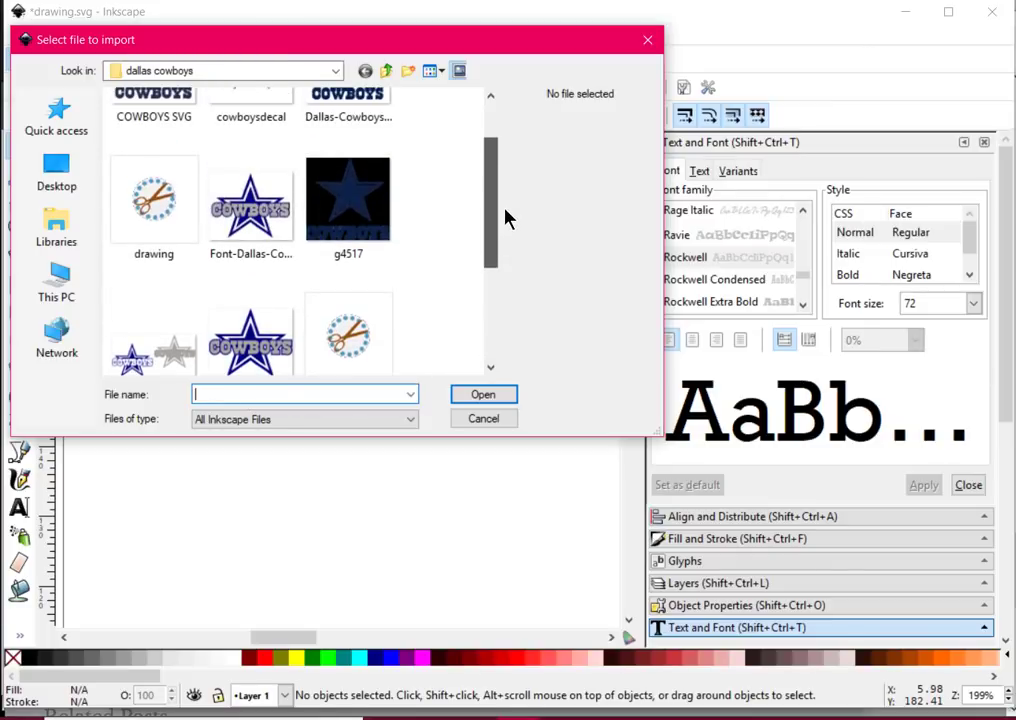
click(265, 225)
click(478, 394)
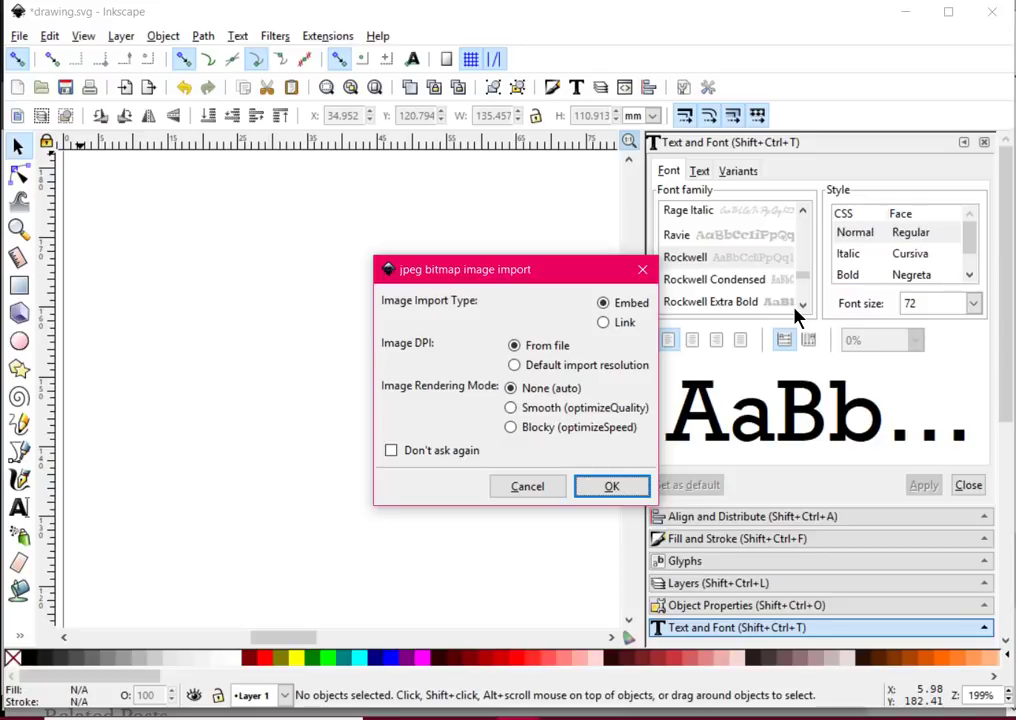
drag(541, 279, 397, 205)
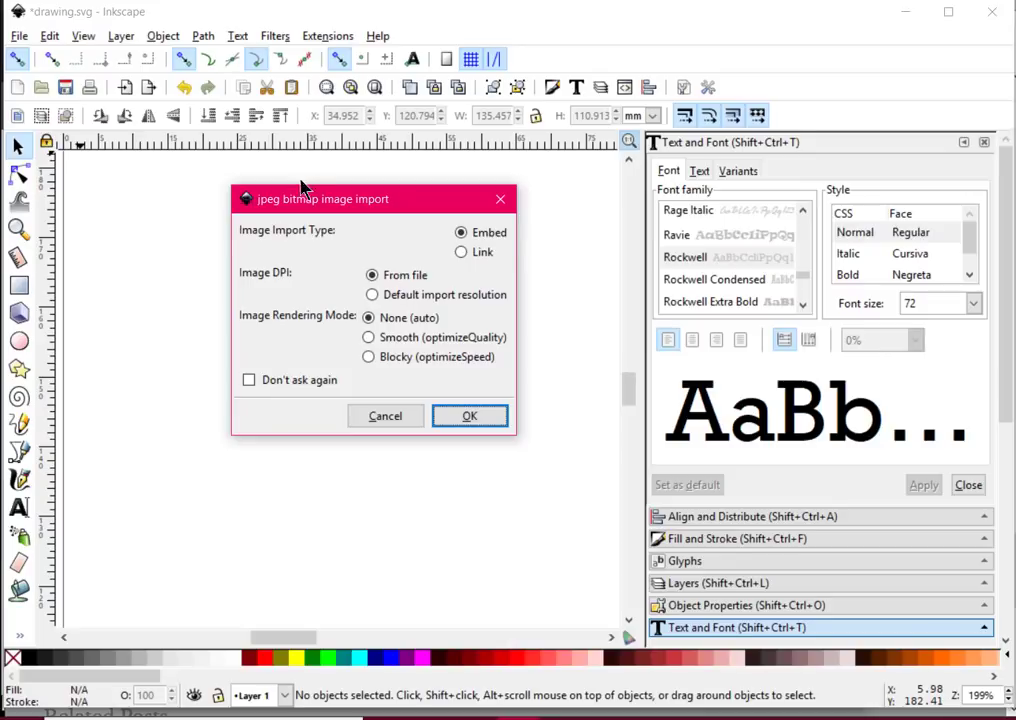
click(471, 418)
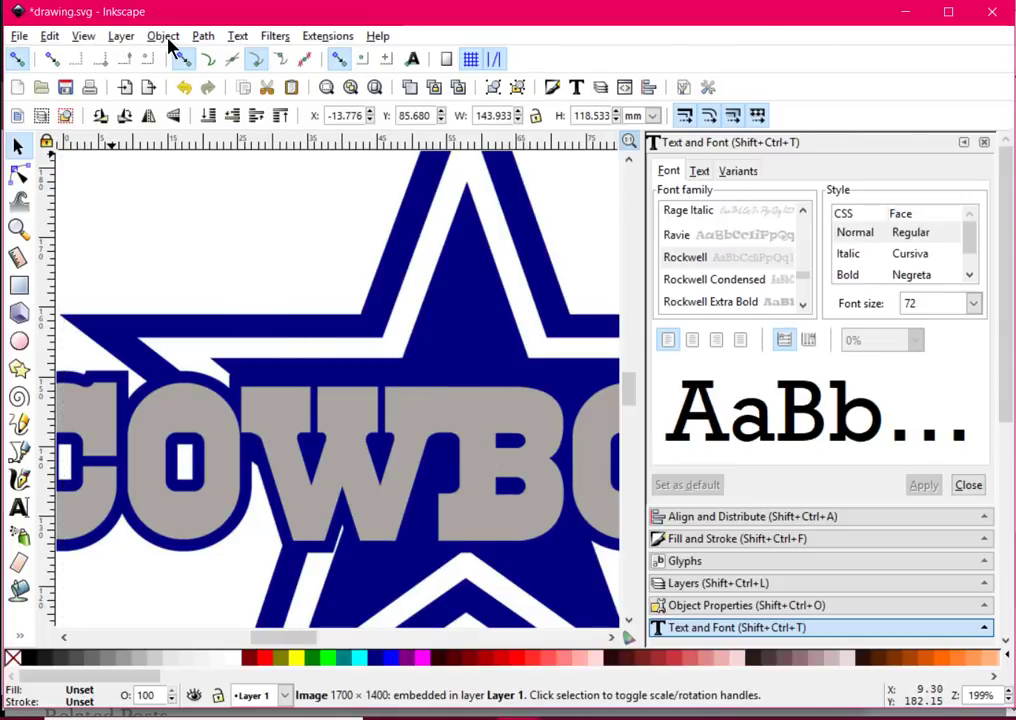
Step: Open Trace Bitmap for the imported logo, preview Color quantization and Edge detection, and choose the multiple-scan Colors mode
click(203, 37)
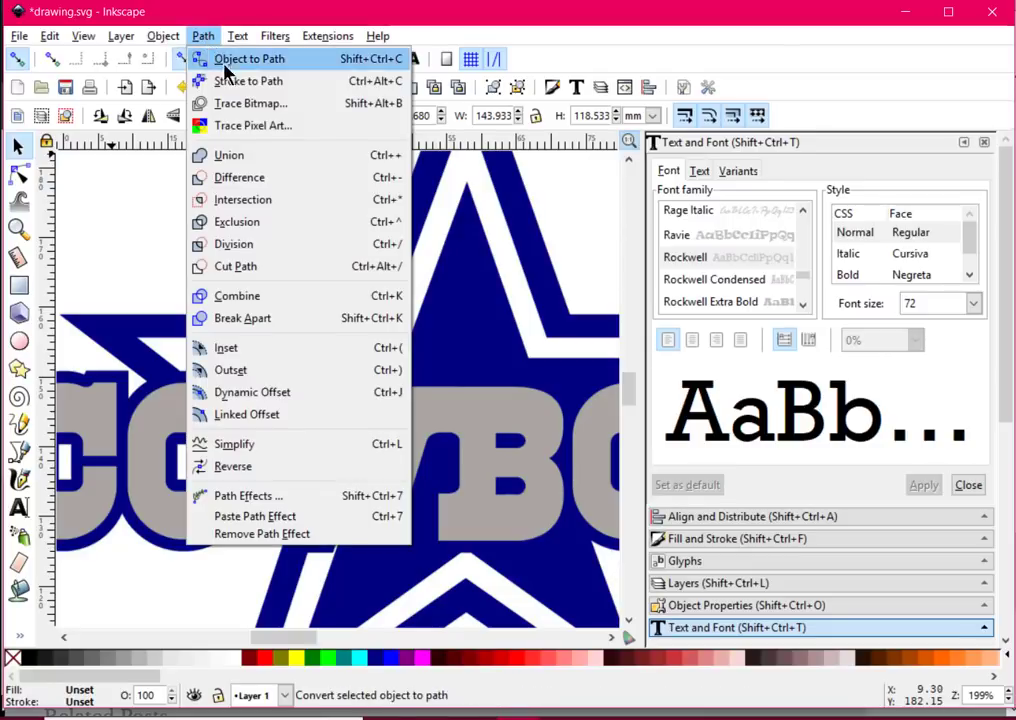
click(242, 106)
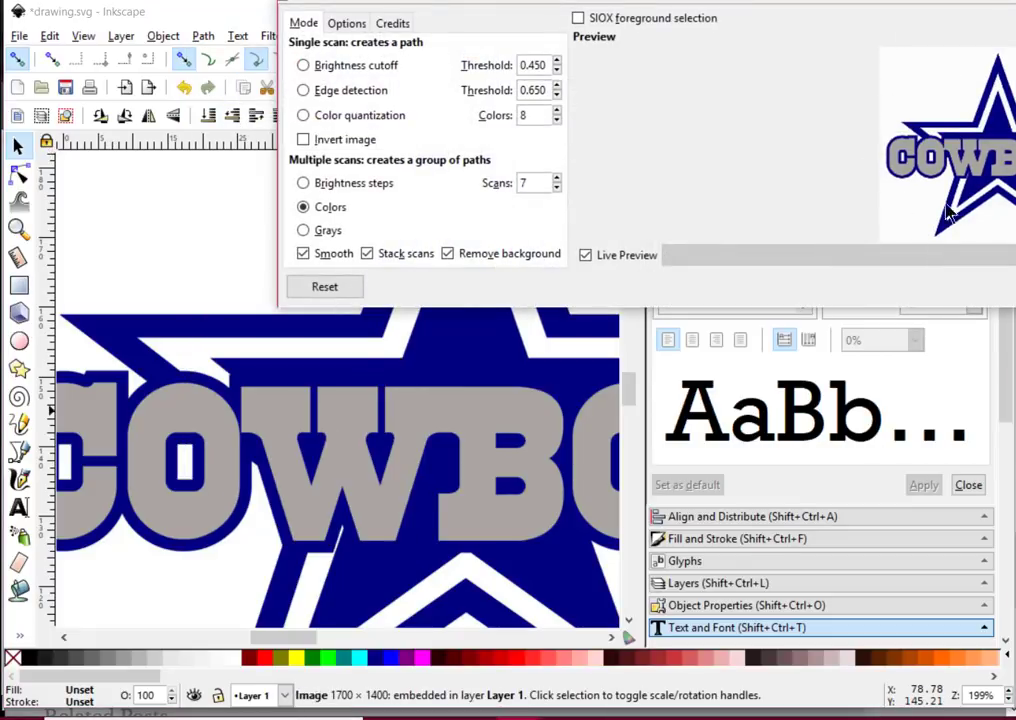
mouse_move(507, 2)
mouse_down()
mouse_move(410, 45)
mouse_move(303, 67)
mouse_up()
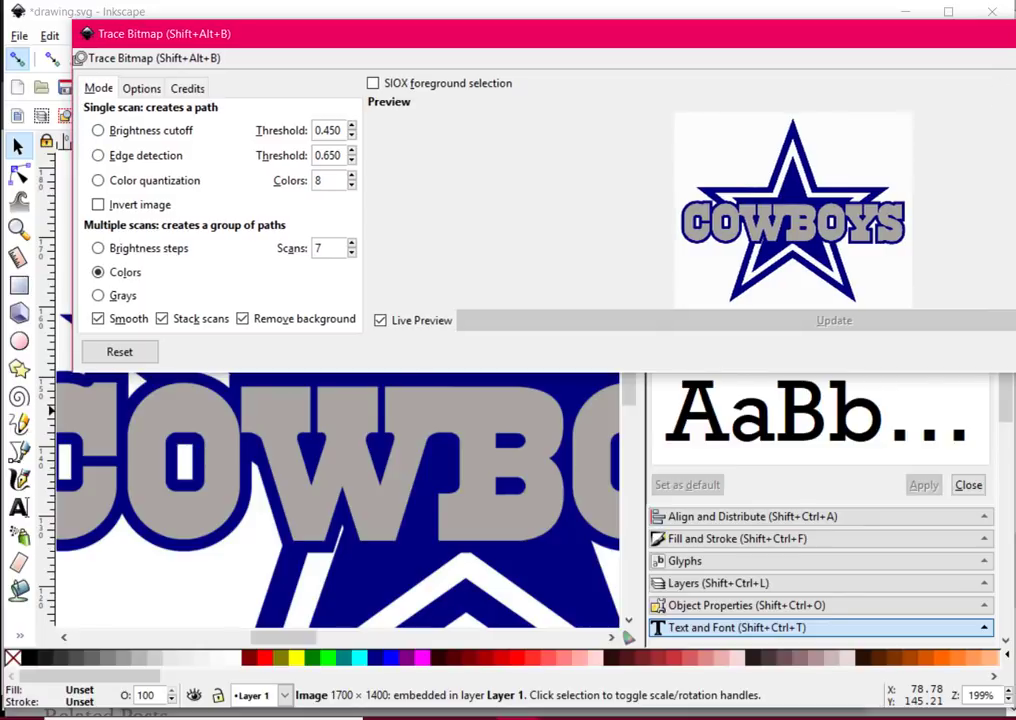
drag(1015, 200, 1003, 200)
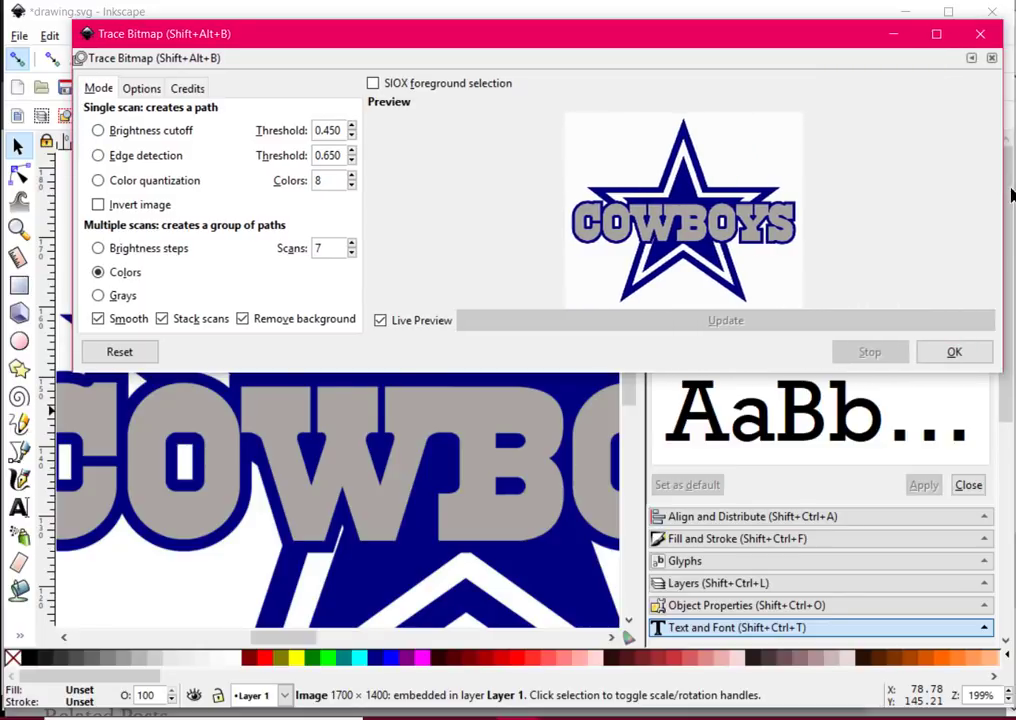
click(96, 180)
click(98, 156)
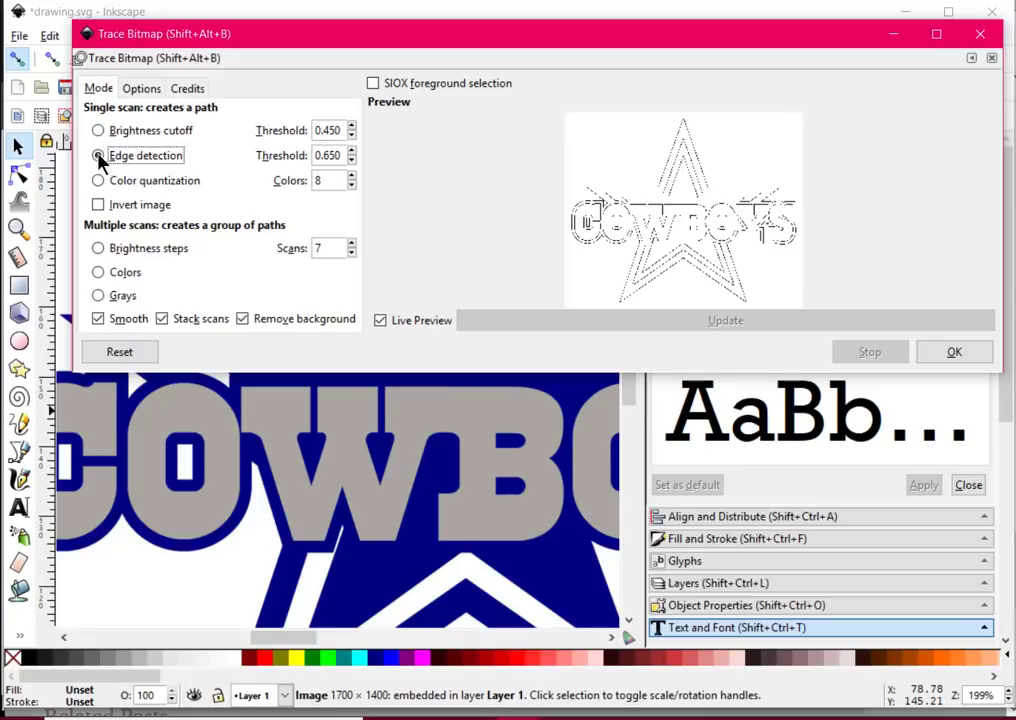
click(97, 272)
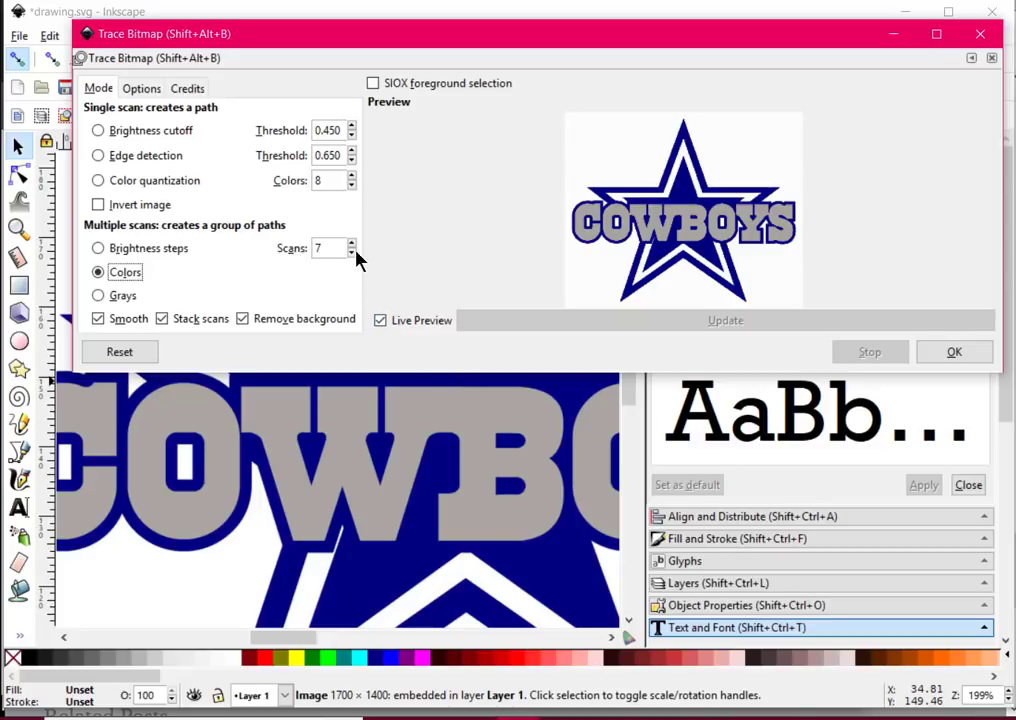
Step: Turn off Remove background and Smooth for the trace and set the number of scans to 5
click(245, 320)
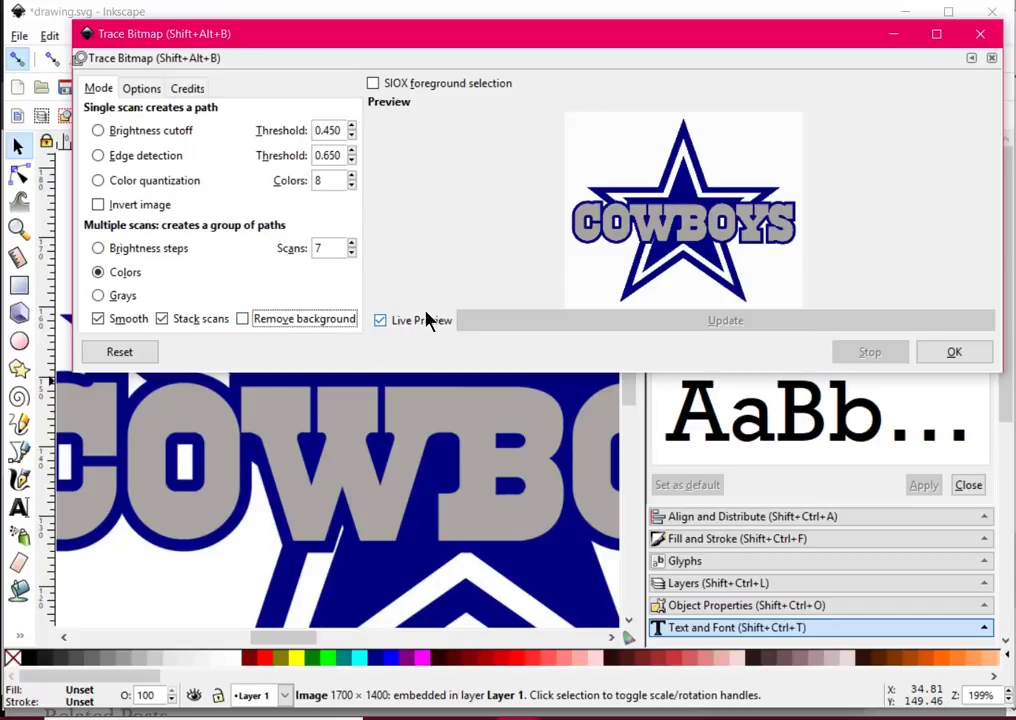
click(97, 319)
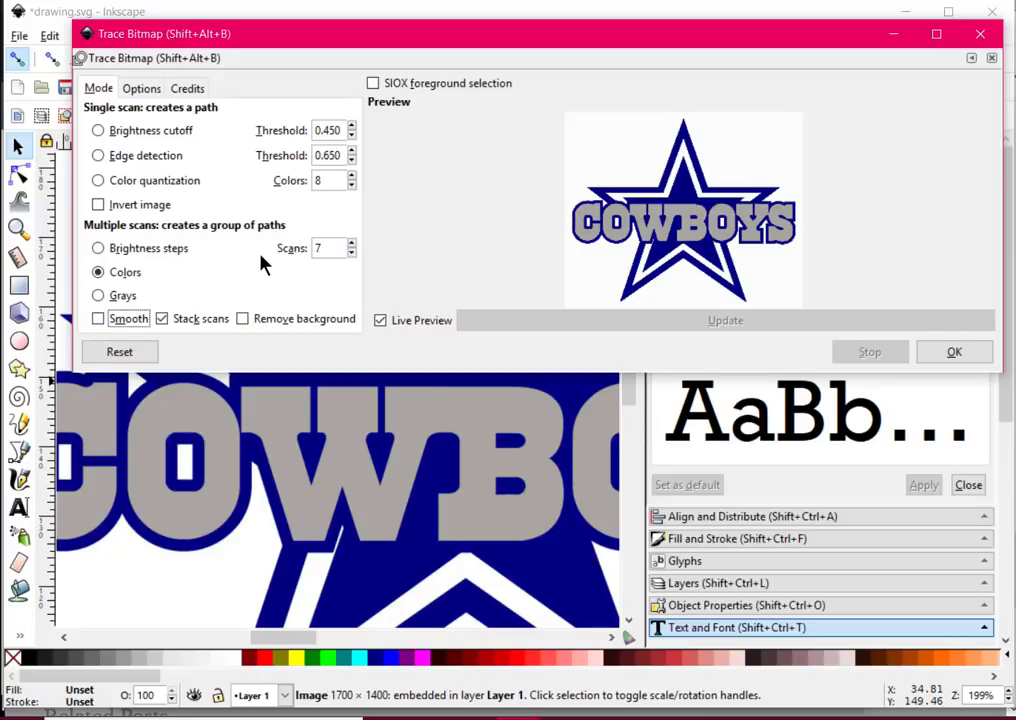
double_click(353, 254)
click(353, 254)
click(353, 254)
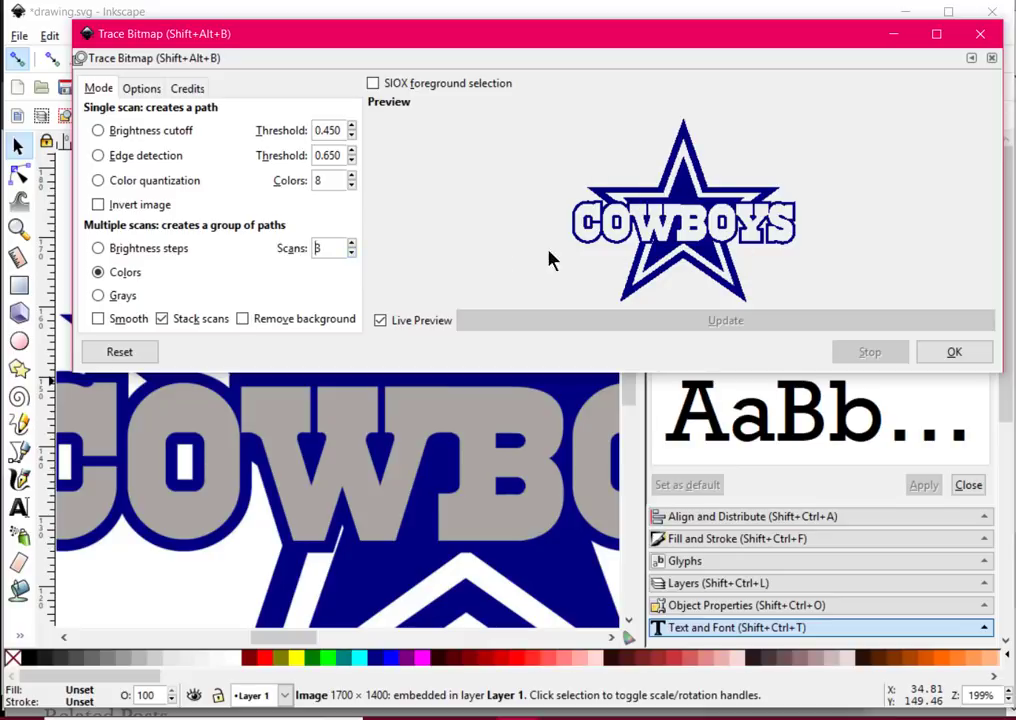
click(351, 244)
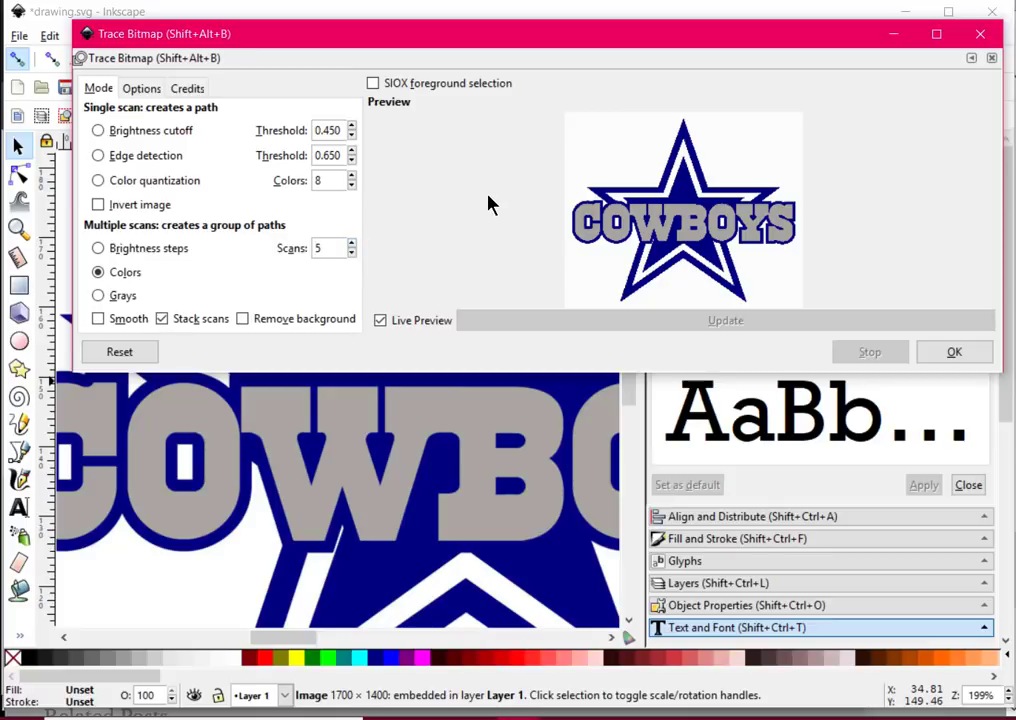
Step: Run the color trace on the logo image and close Trace Bitmap, showing the drawing at 100% zoom
click(960, 358)
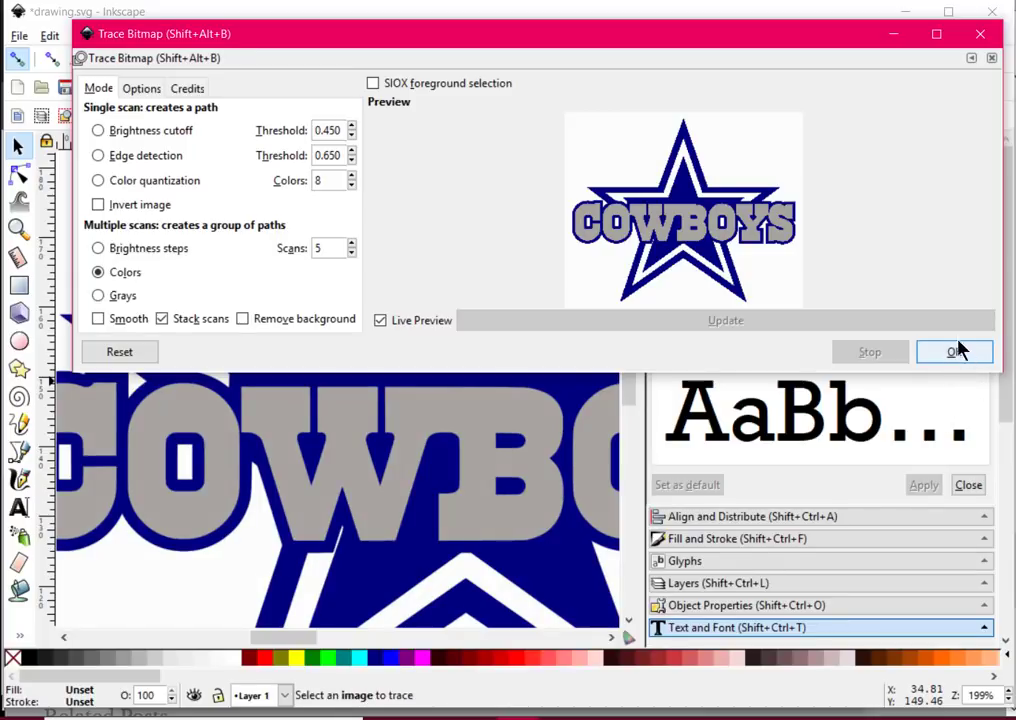
click(981, 37)
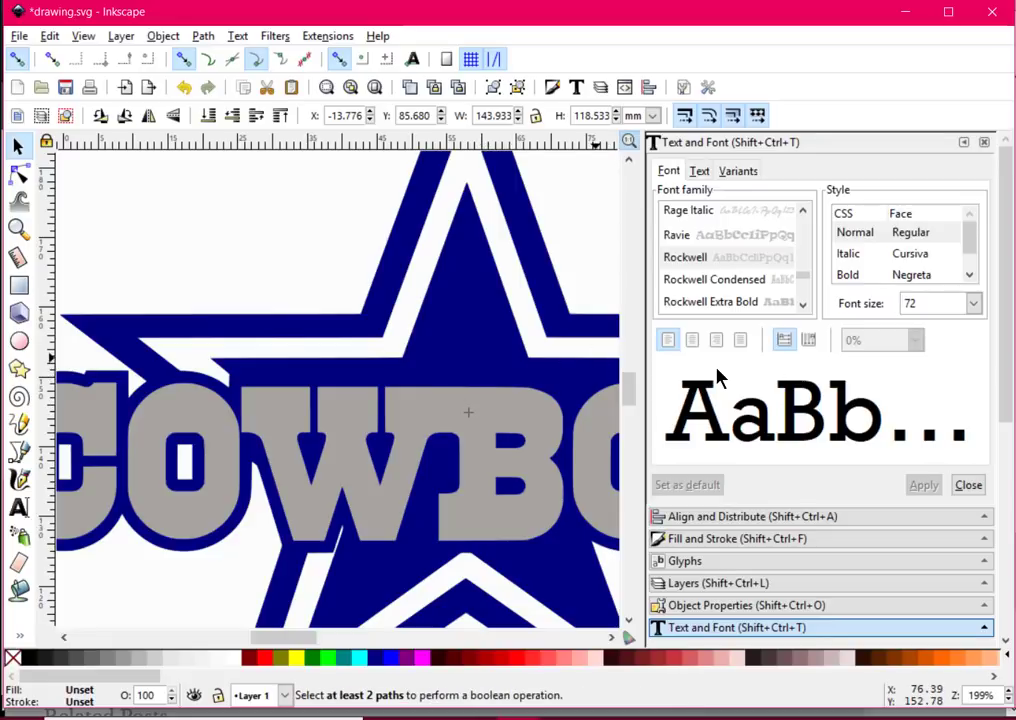
key(1)
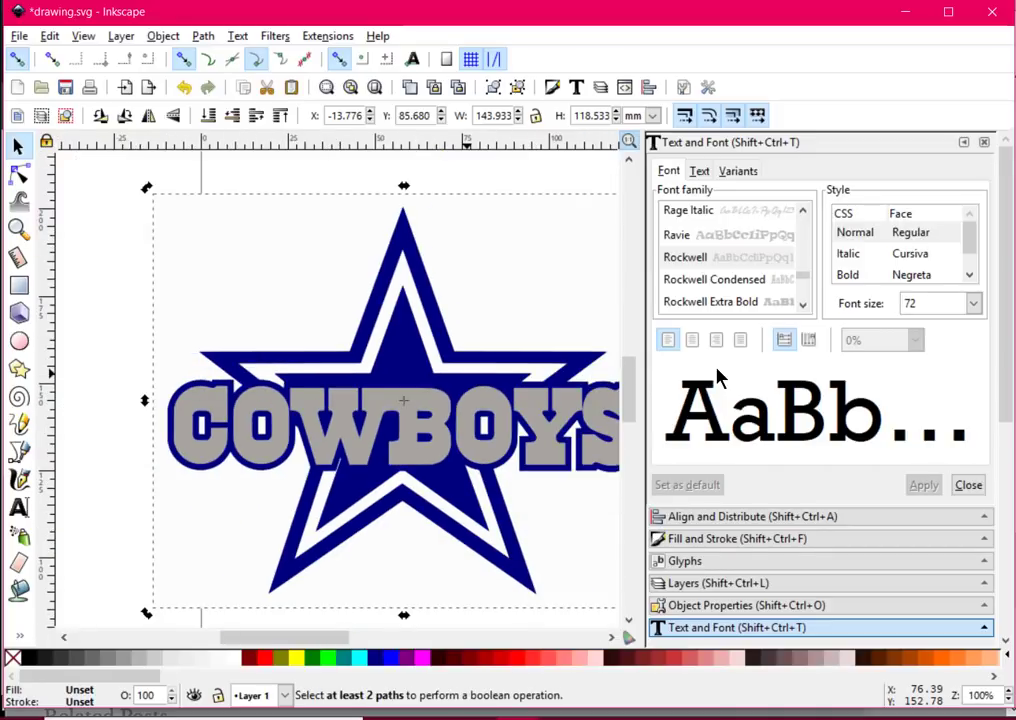
Step: Move the traced logo off the original imported image and delete the original image underneath
key(minus)
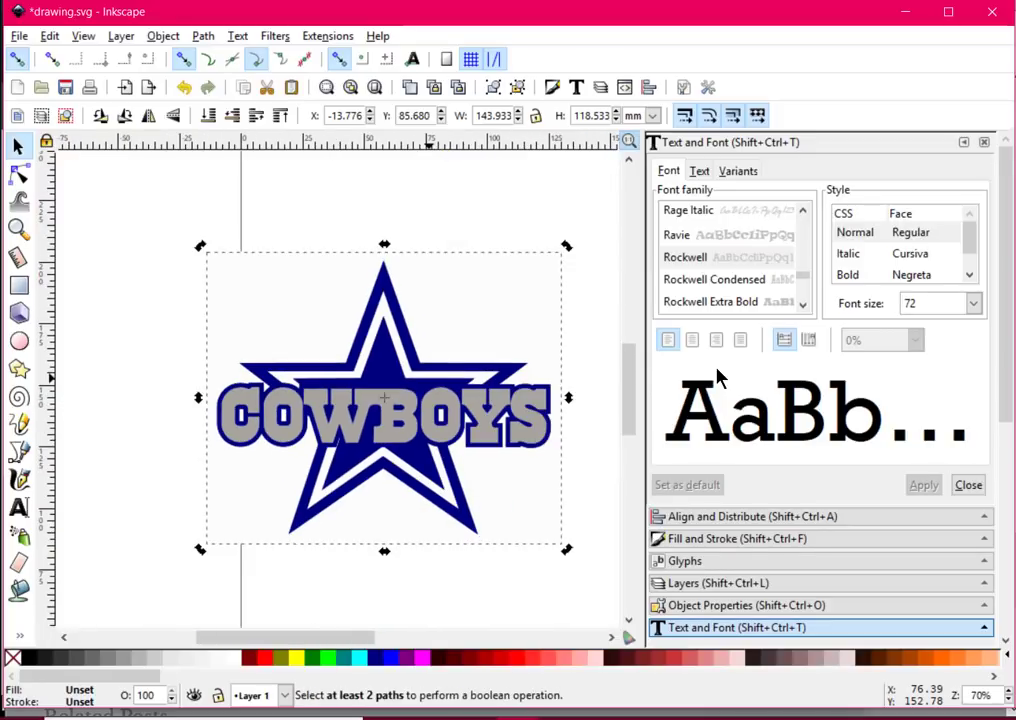
drag(399, 421, 397, 400)
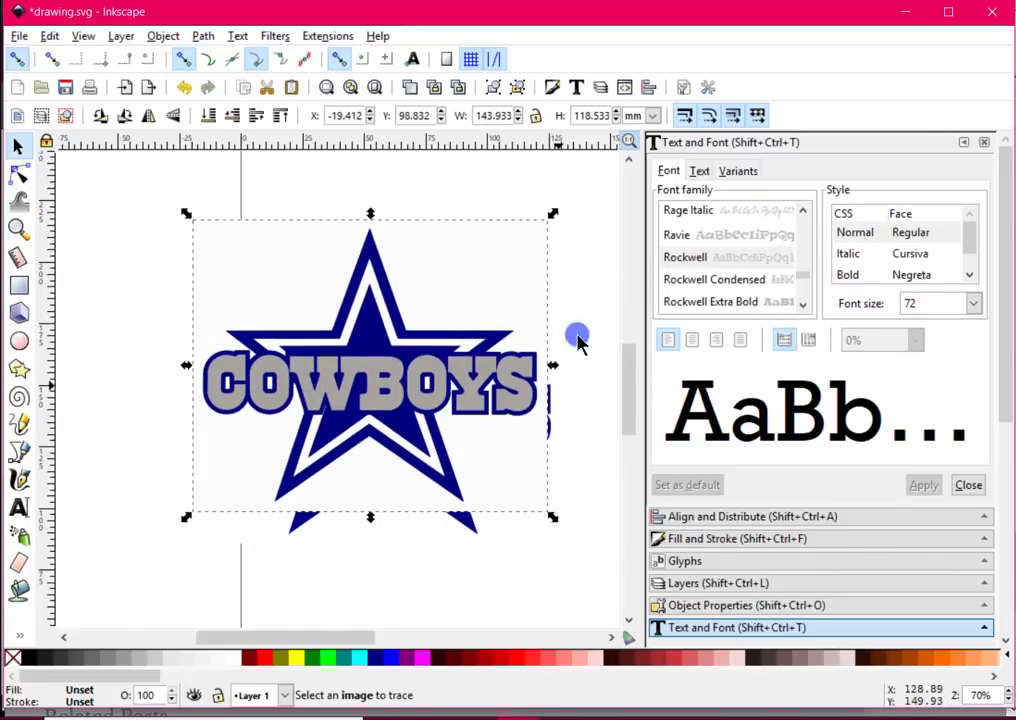
drag(381, 390, 245, 372)
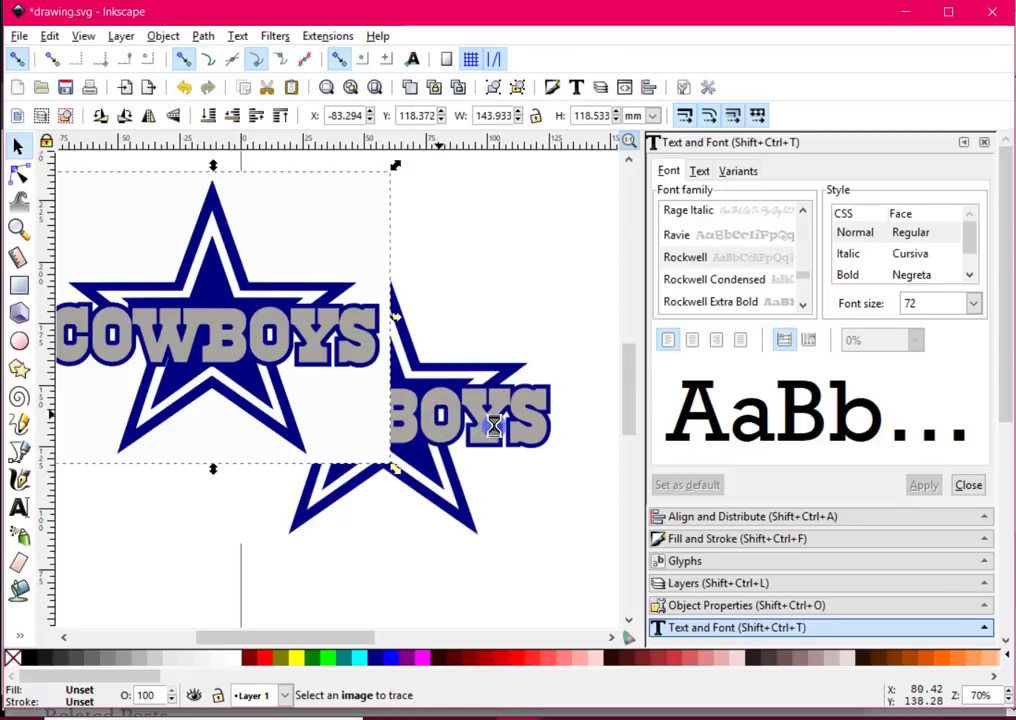
drag(443, 410, 492, 427)
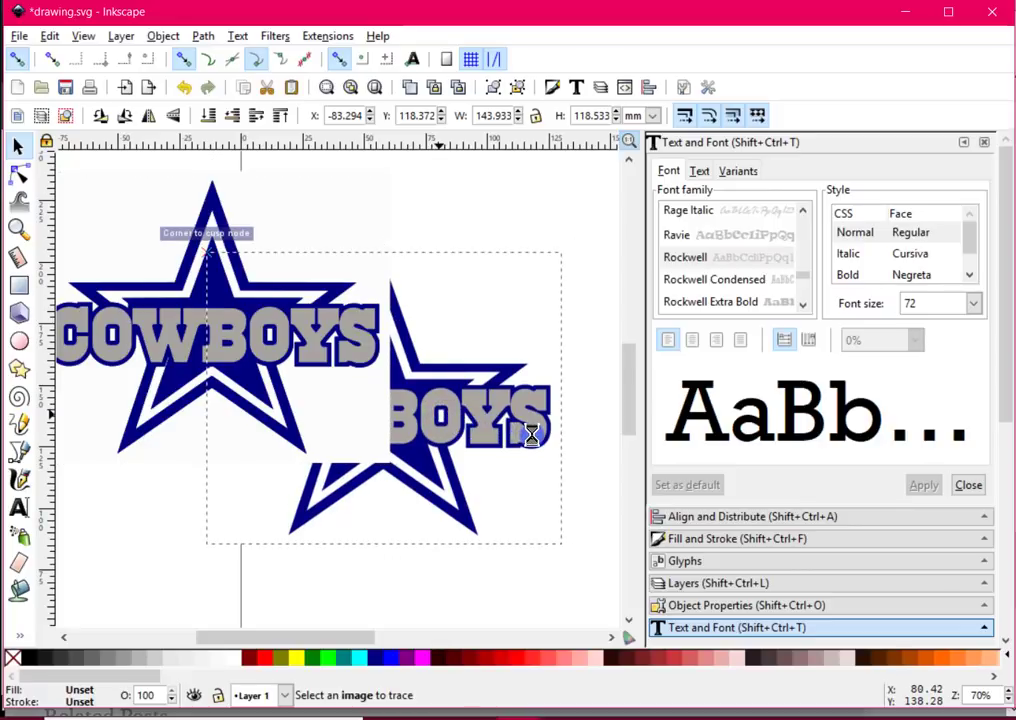
drag(535, 442, 537, 412)
key(Delete)
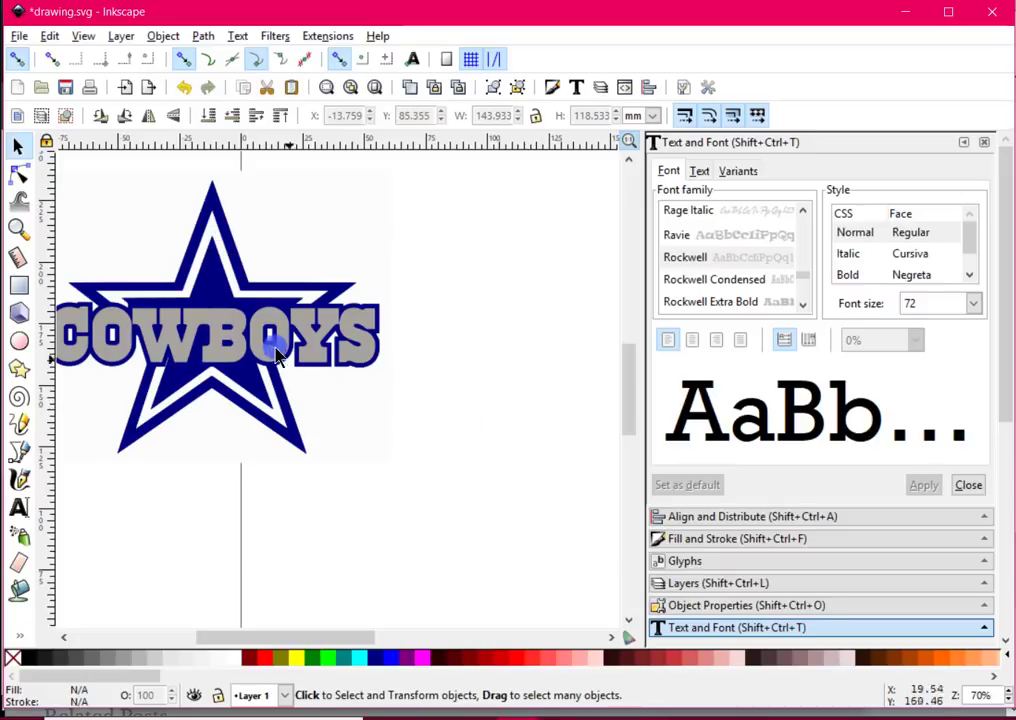
Step: Move the traced logo back to the middle of the canvas and ungroup it into separate color paths
drag(290, 343, 516, 455)
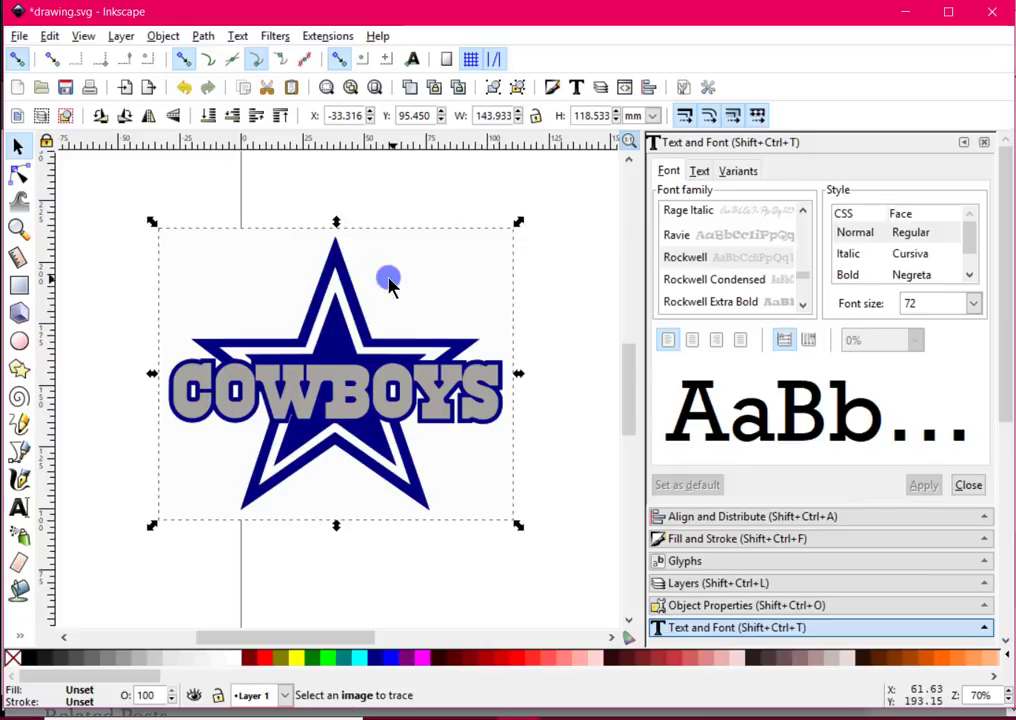
click(162, 36)
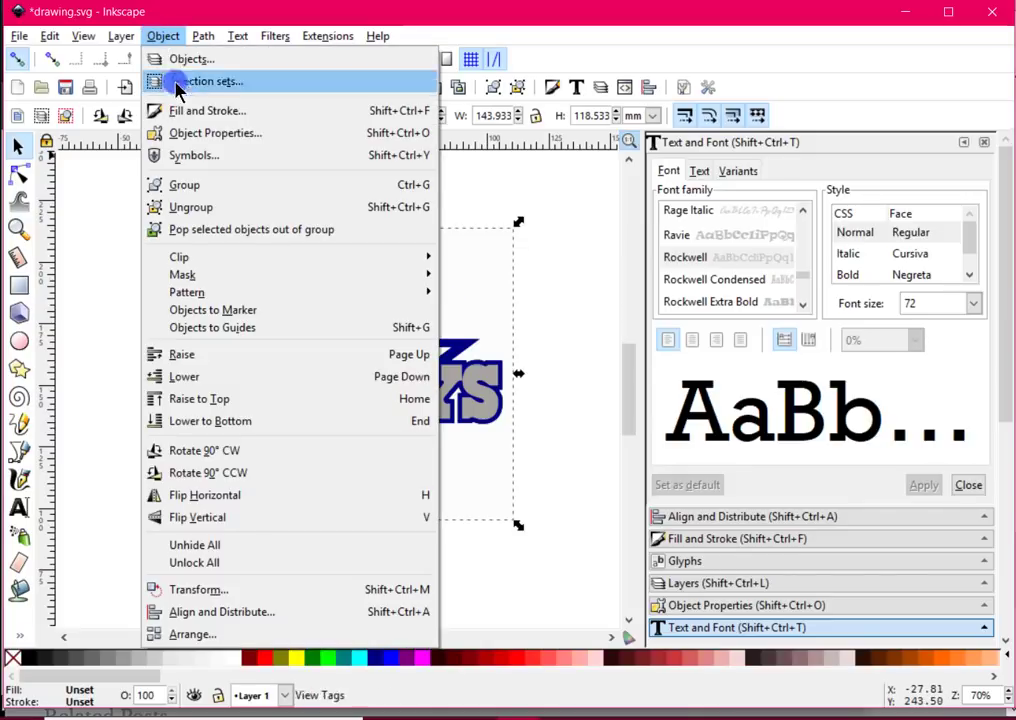
click(195, 207)
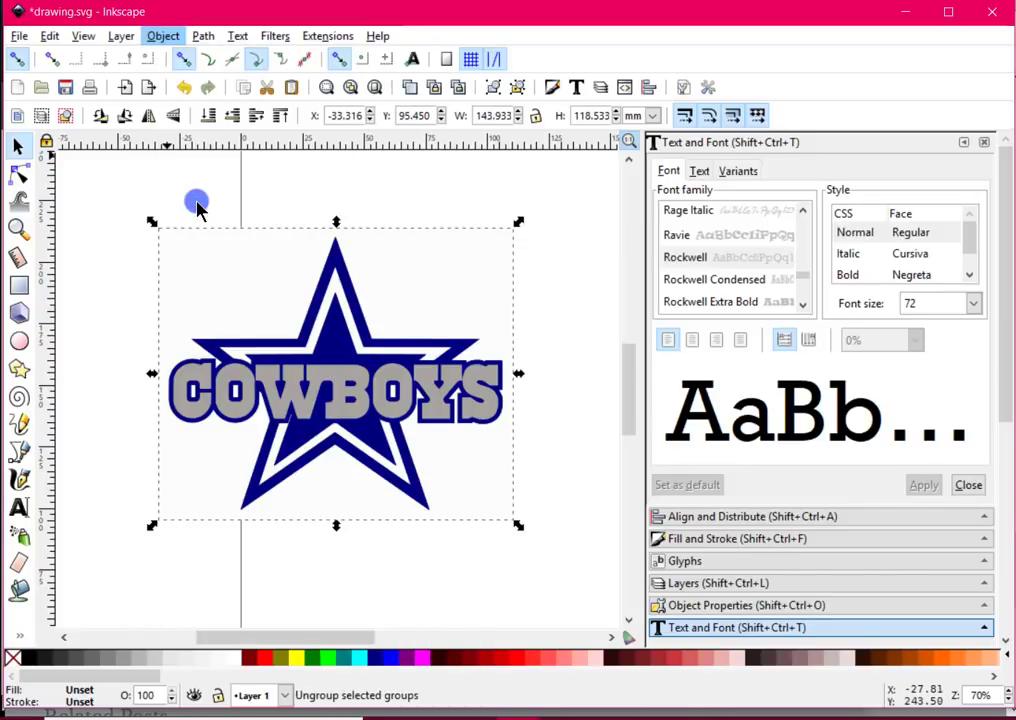
click(175, 183)
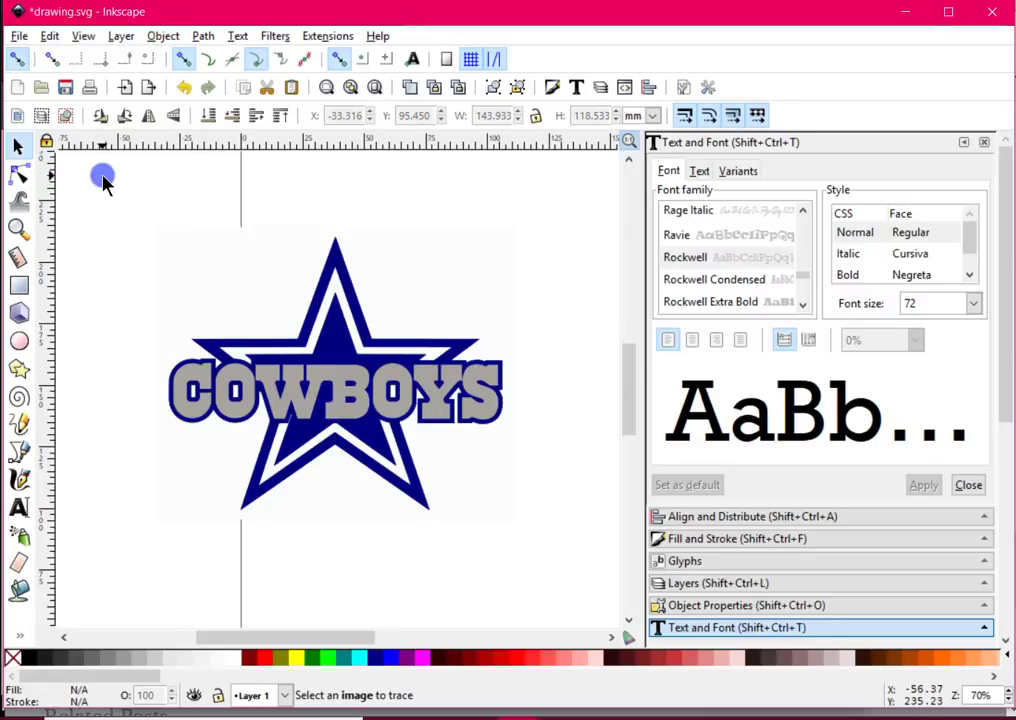
Step: Pull the two navy logo paths apart from the stack and delete the smaller duplicate, 135.429 mm wide
click(294, 390)
drag(348, 397, 202, 252)
drag(415, 405, 585, 236)
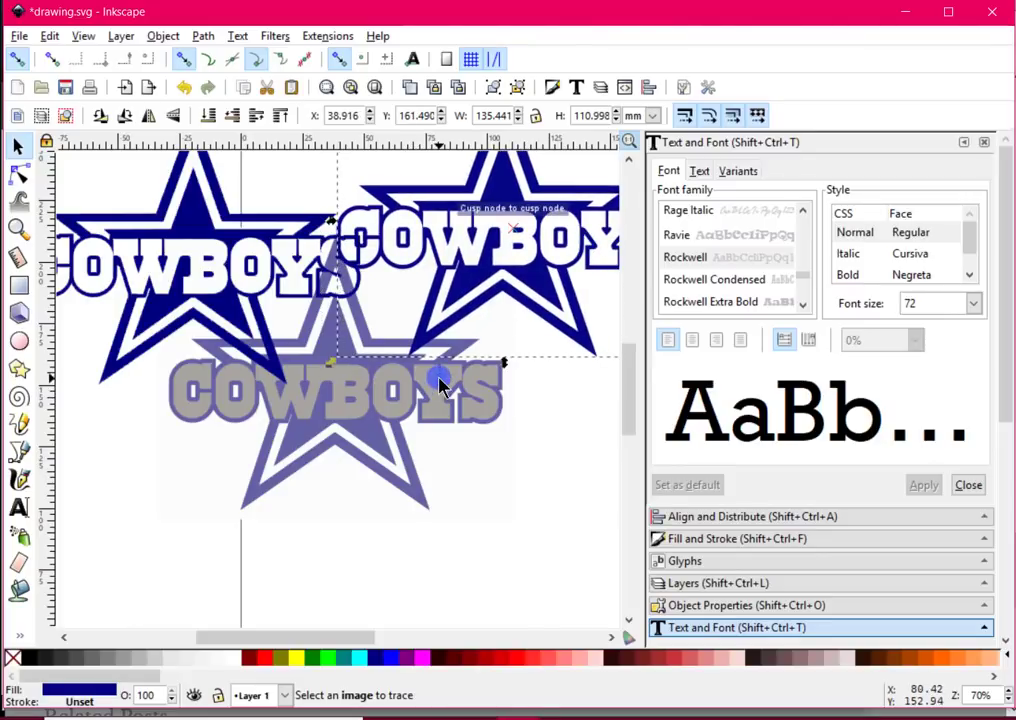
click(240, 284)
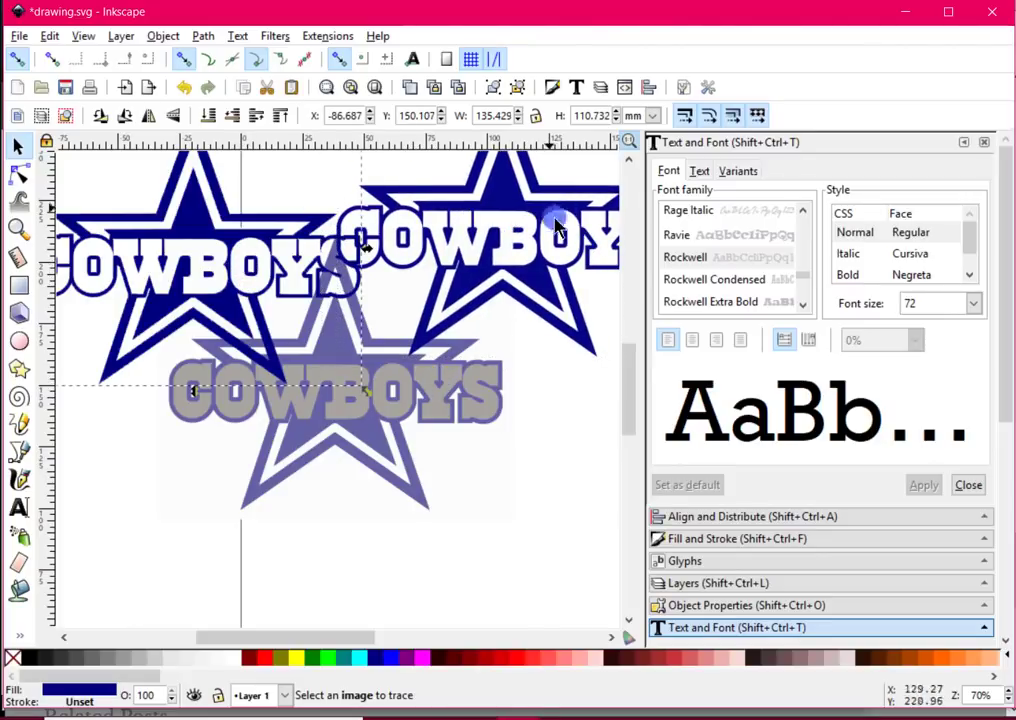
key(Delete)
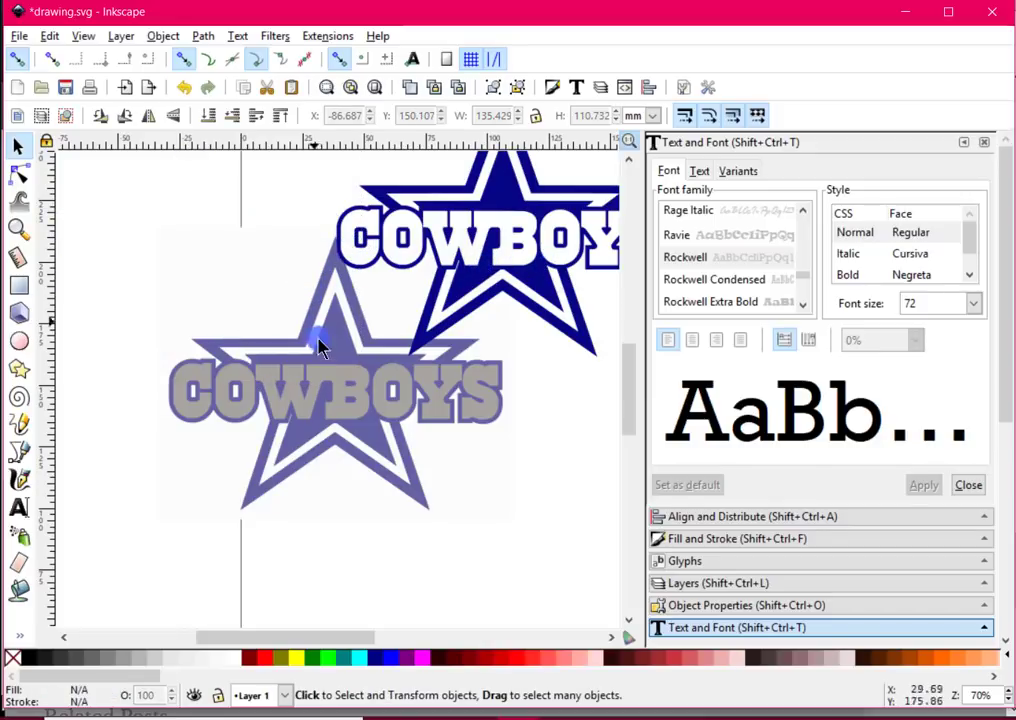
Step: Separate the gray logo path from the stack and align the remaining navy path over it at about X 1.35, Y 109.59 mm
drag(302, 382, 460, 388)
key(Up)
key(Up)
key(Up)
key(Up)
key(Up)
key(Up)
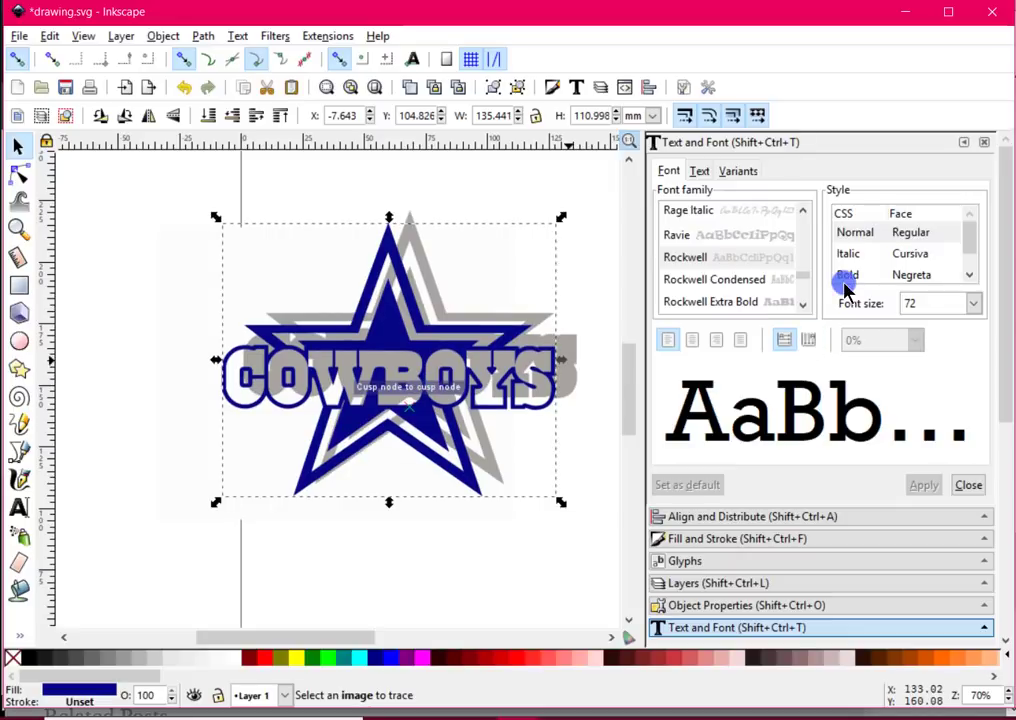
key(Up)
key(Right)
key(Right)
key(Right)
key(Right)
key(Right)
key(Right)
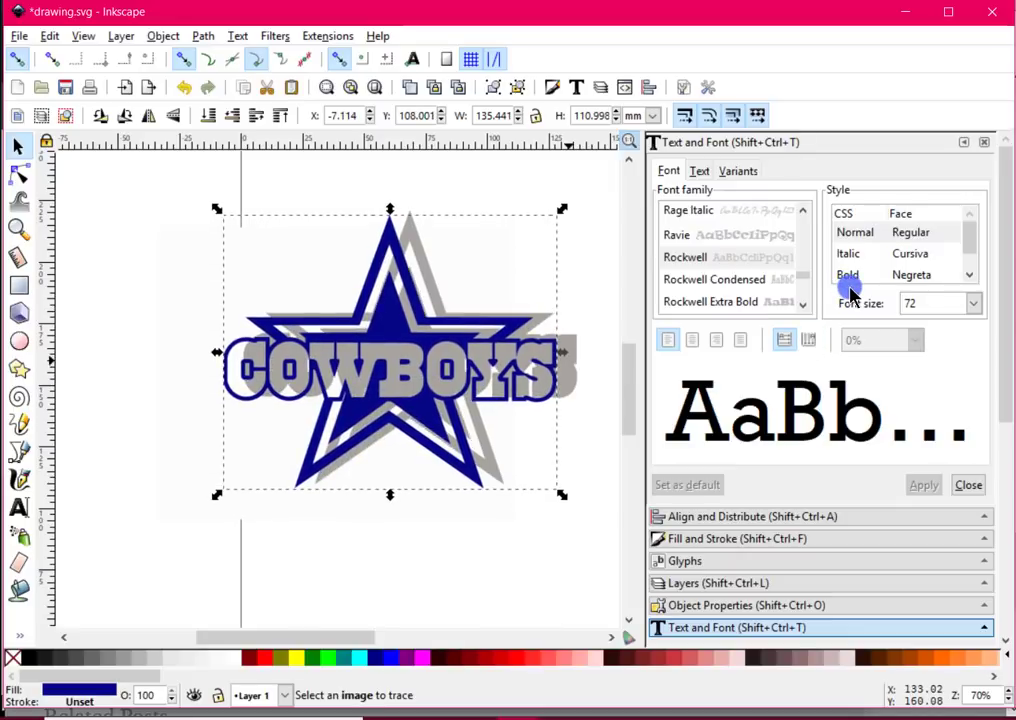
key(Right)
key(Right)
key(Right)
key(Right)
key(Right)
key(Right)
key(Right)
key(Up)
key(Up)
key(Up)
key(Up)
key(Up)
key(Right)
key(Right)
key(Right)
key(Right)
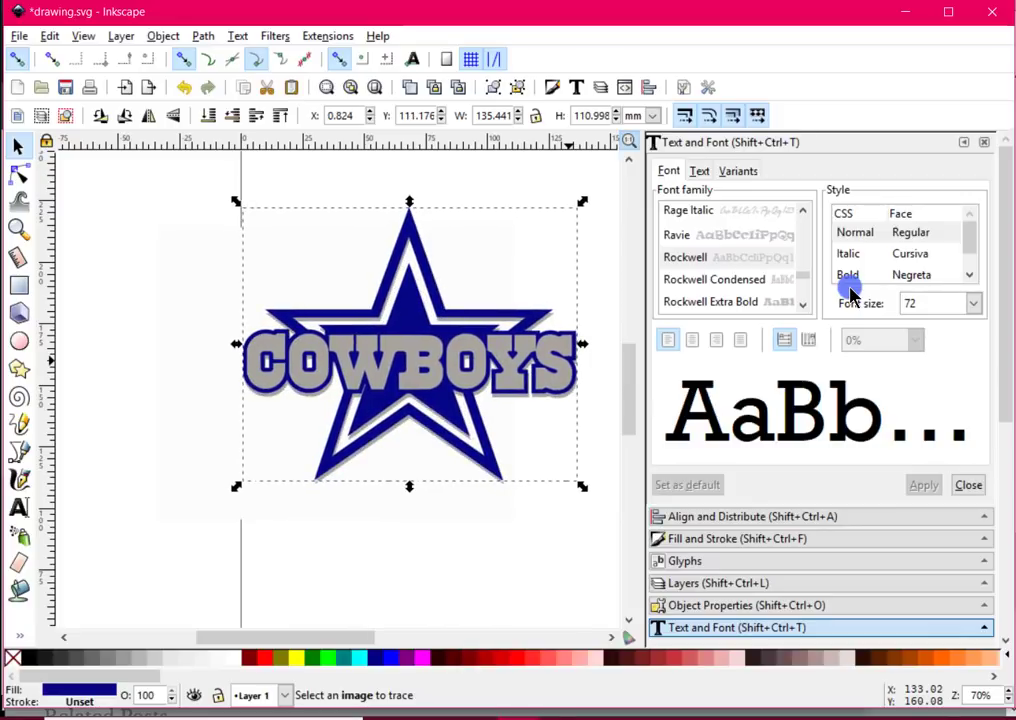
key(Down)
key(Down)
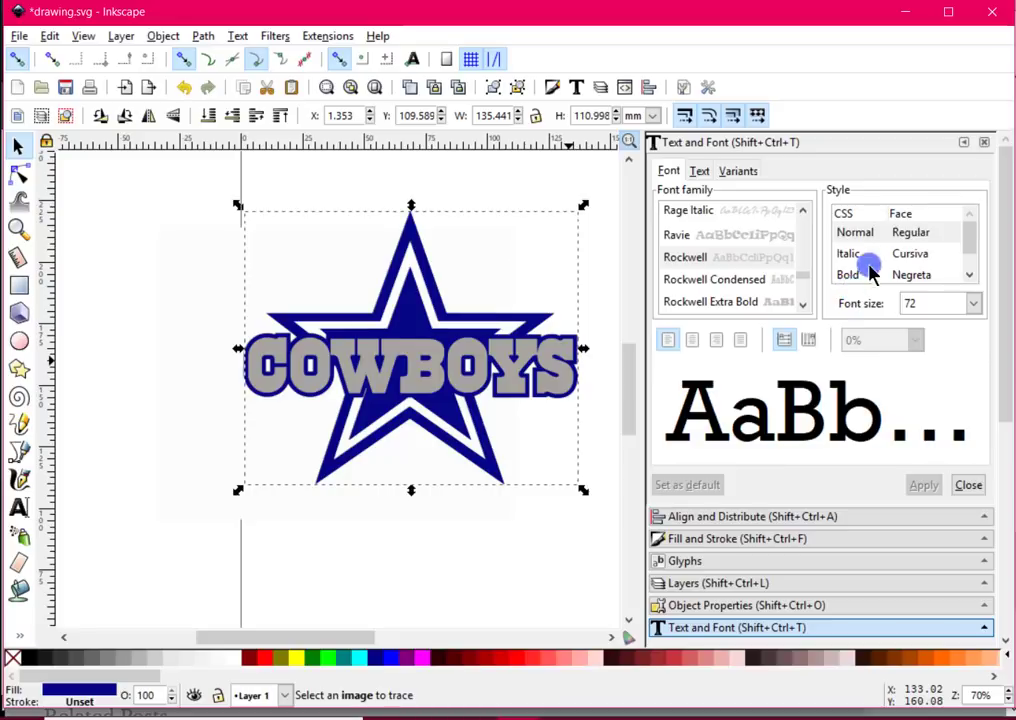
click(193, 422)
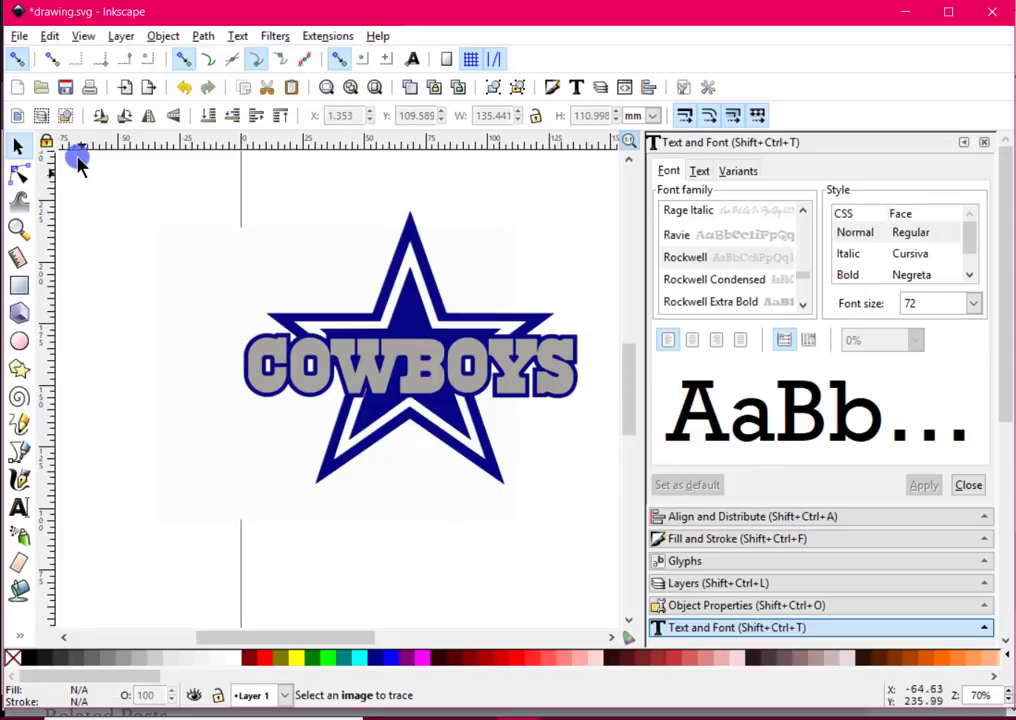
Step: Save a copy of the drawing as Logo in Plain SVG format in the dallas cowboys folder
click(17, 36)
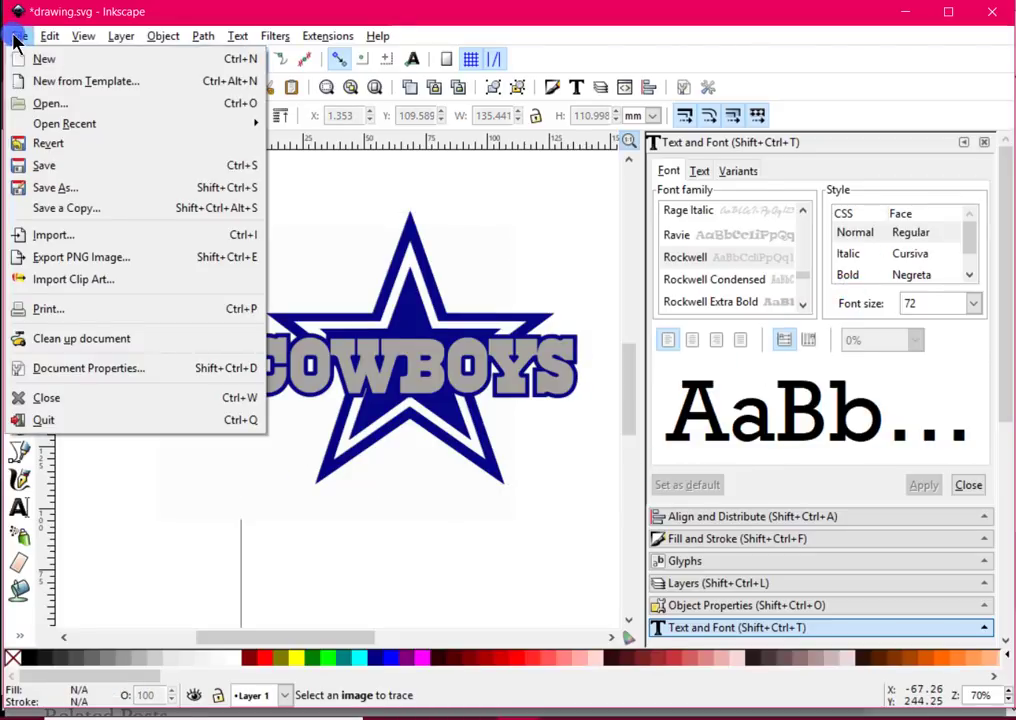
click(62, 190)
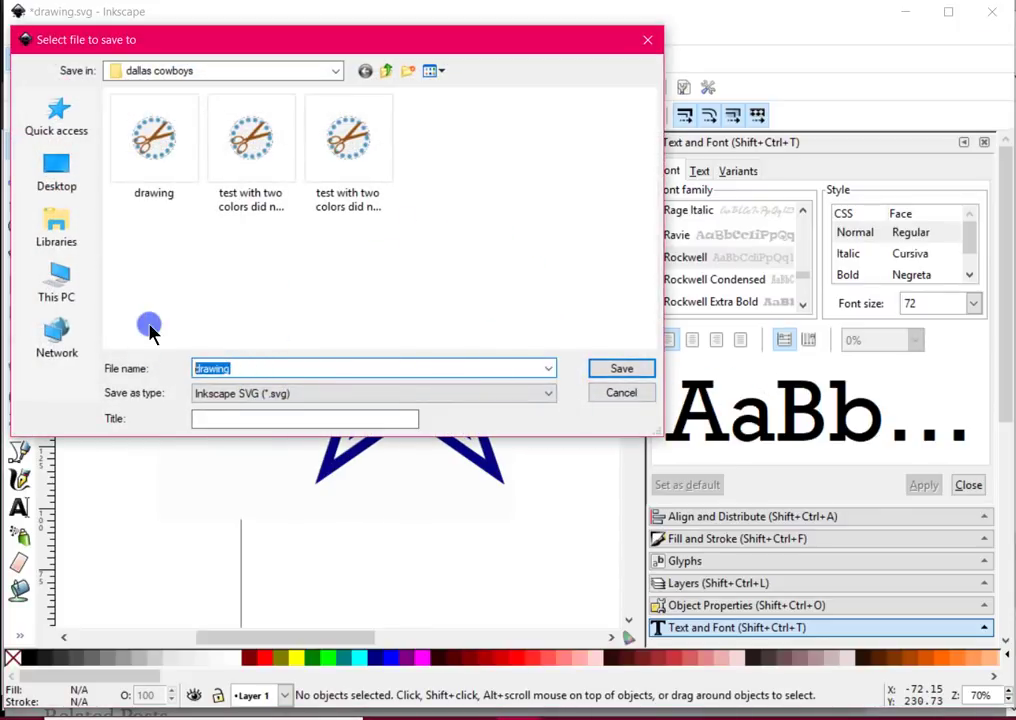
text(Logo)
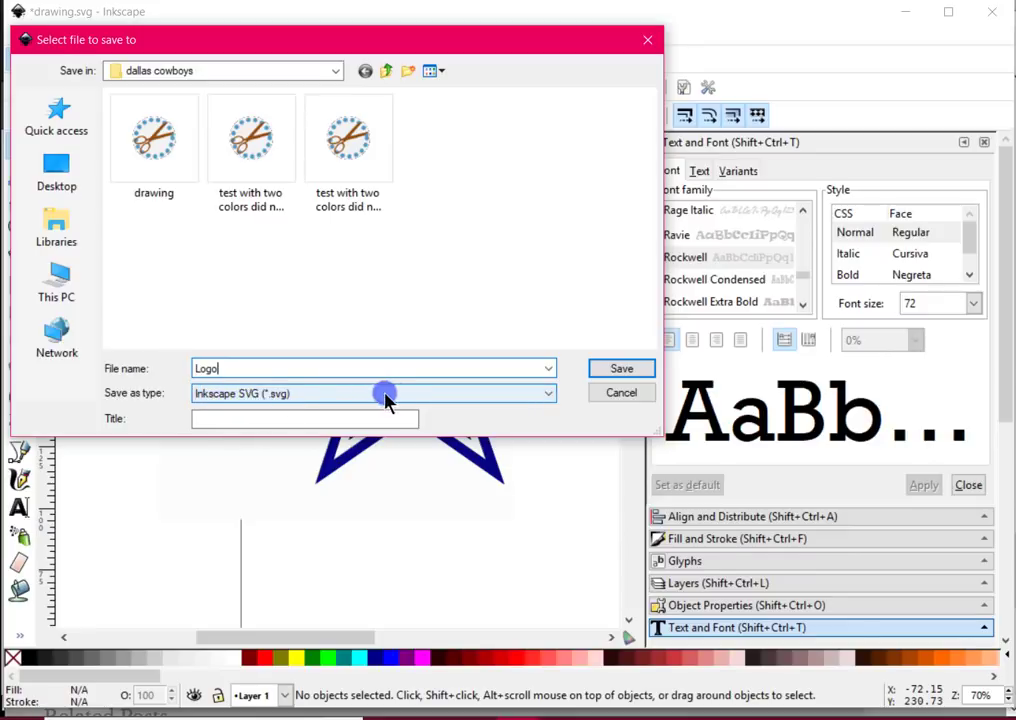
click(548, 398)
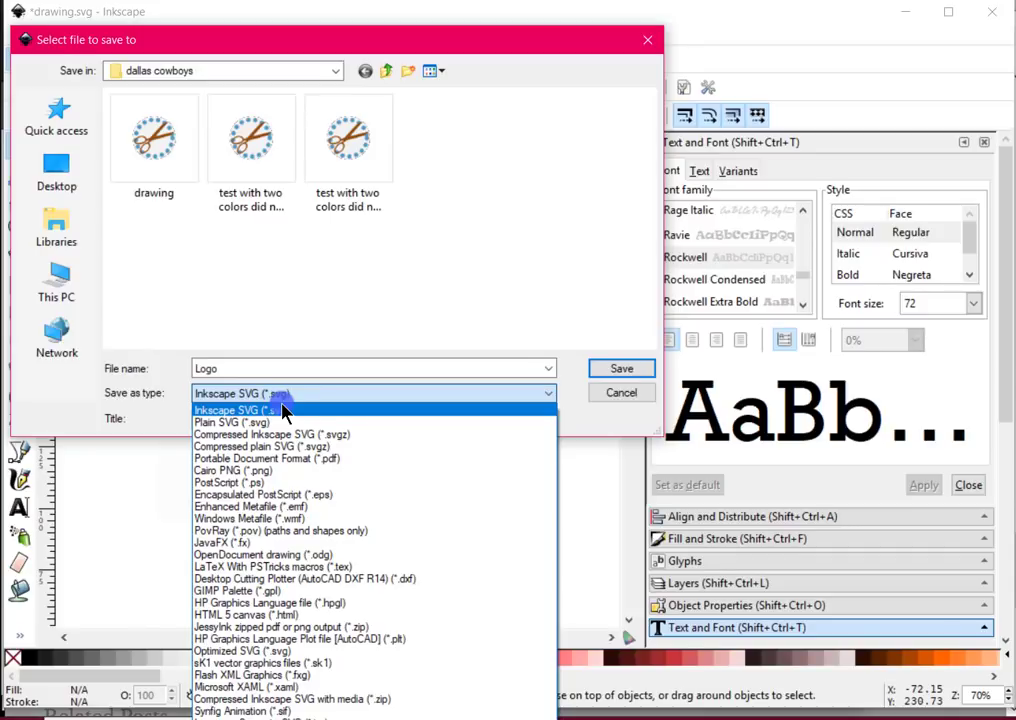
click(236, 424)
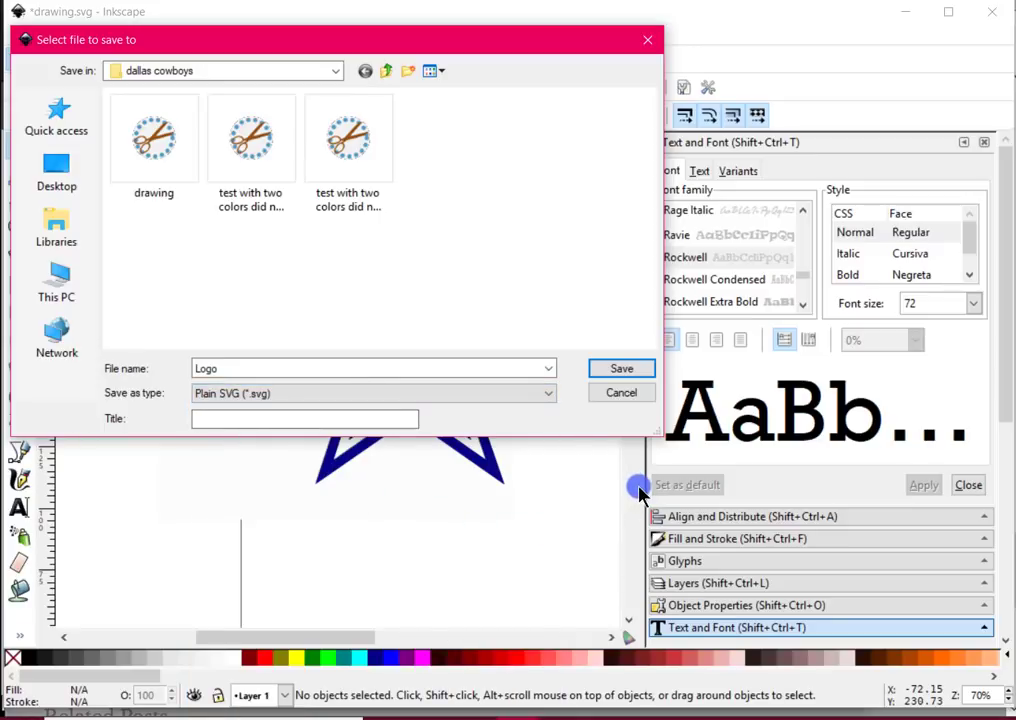
click(622, 369)
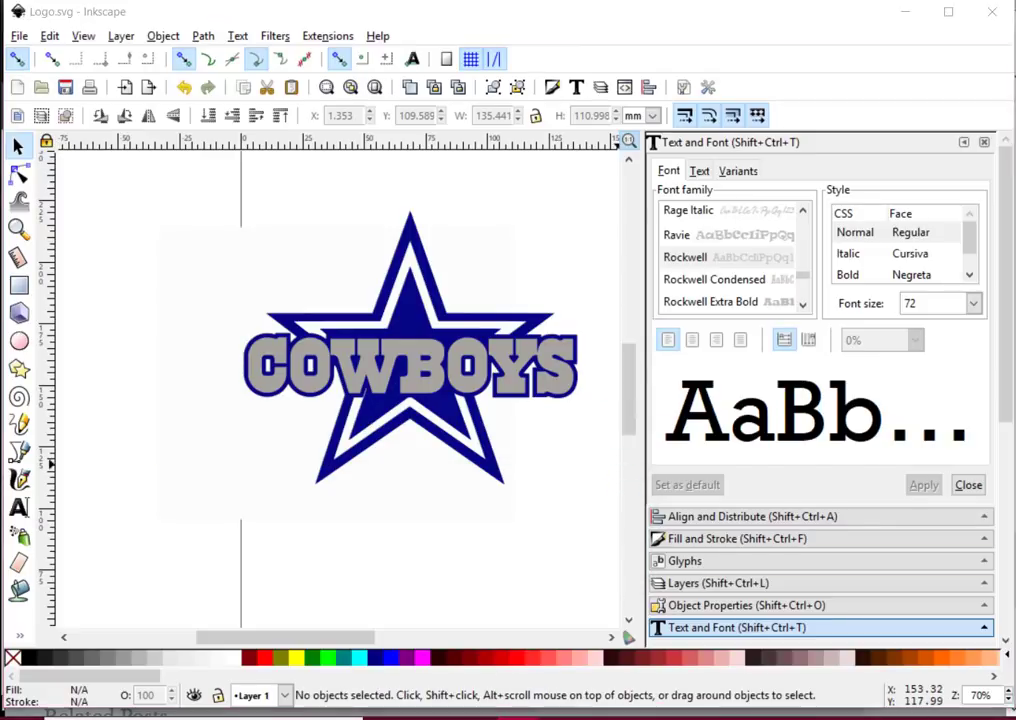
Step: Switch to Cricut Design Space and load the Logo SVG from the dallas cowboys folder as an image upload
key(alt+Tab)
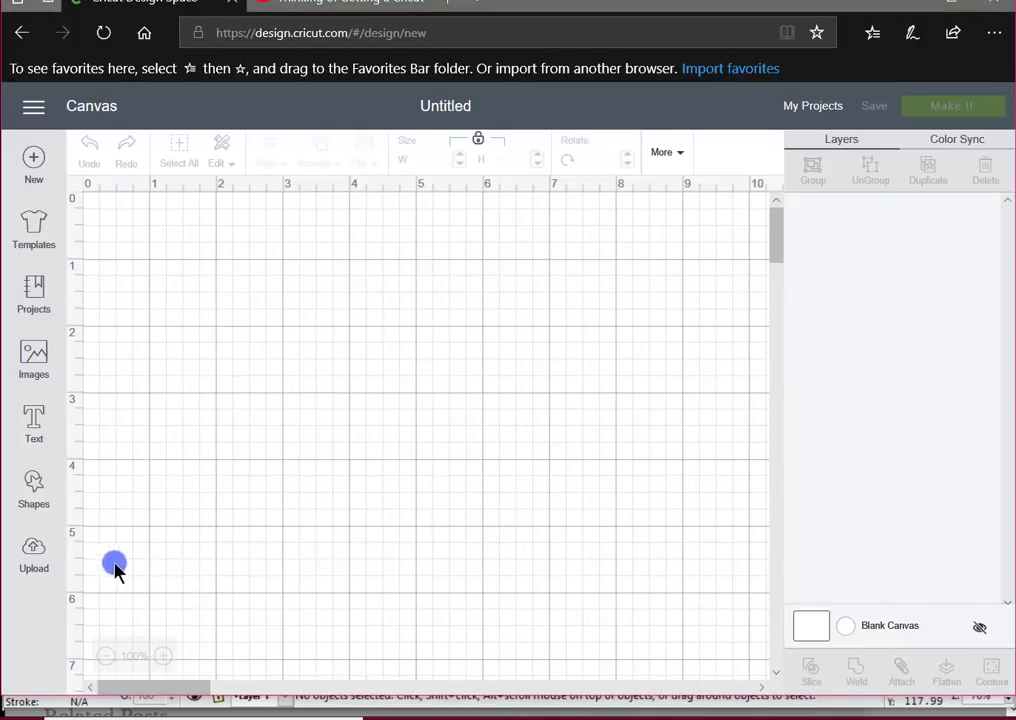
click(48, 549)
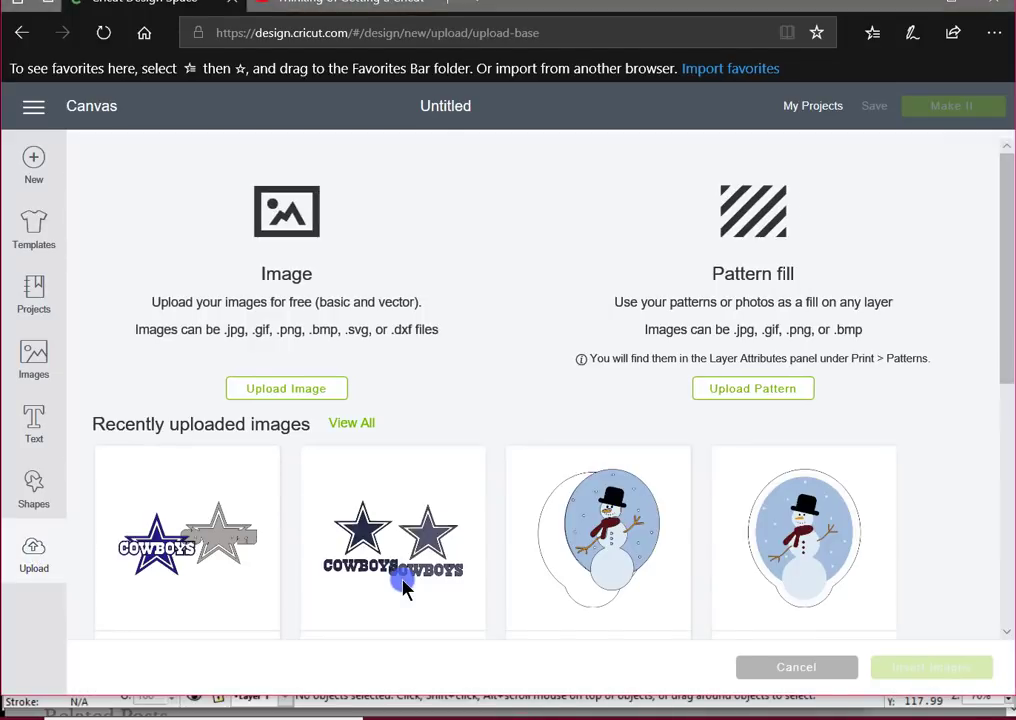
click(284, 392)
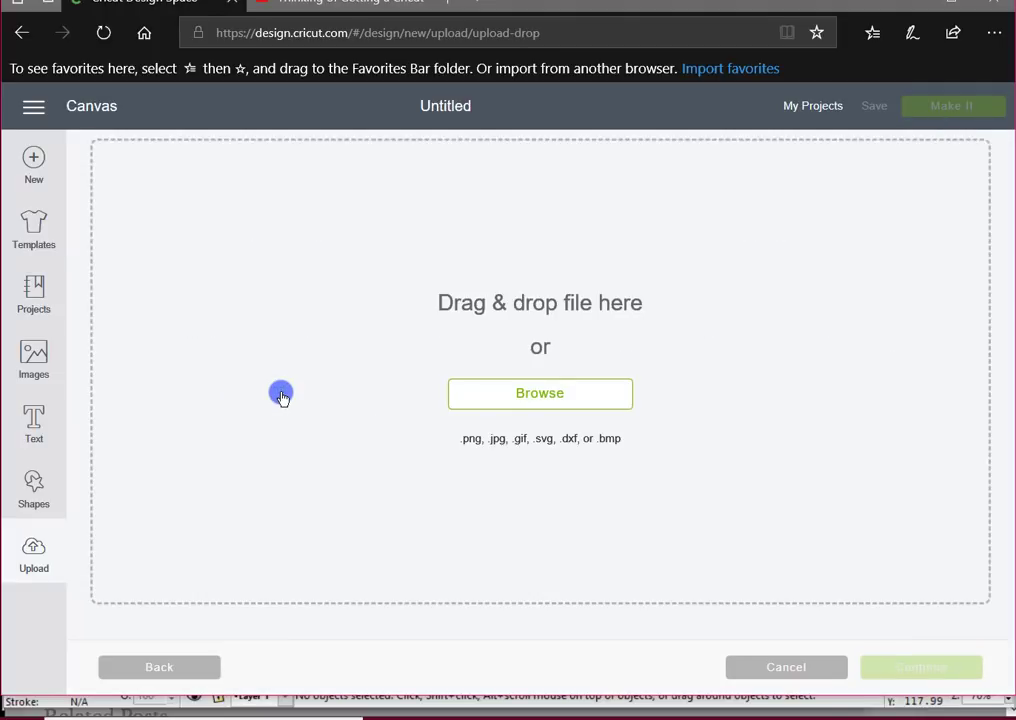
click(728, 418)
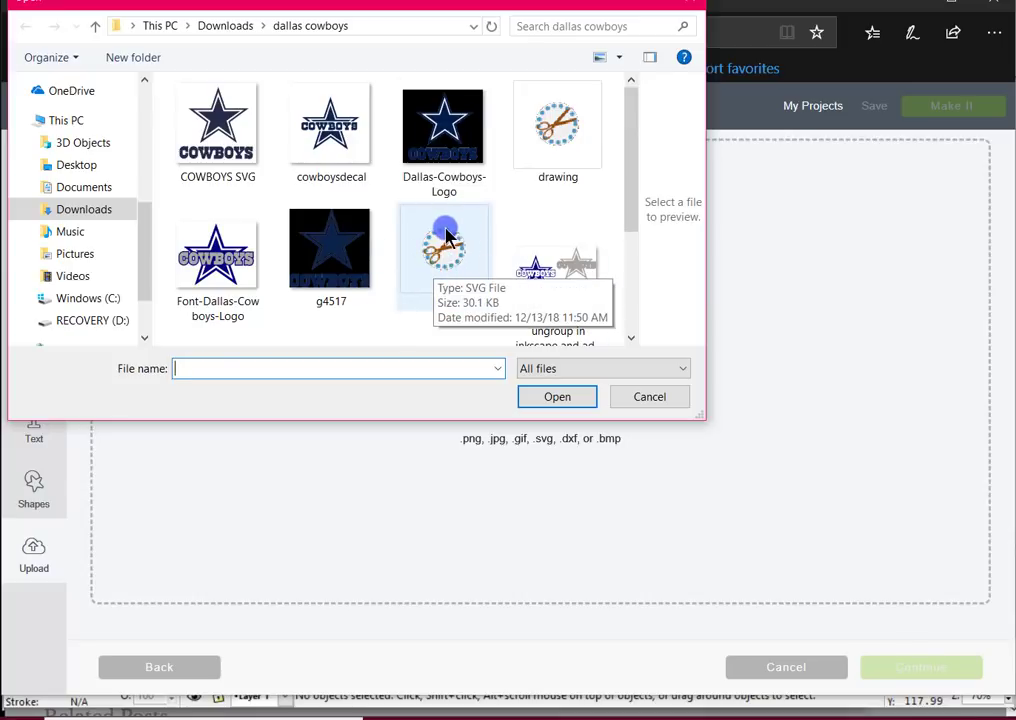
click(446, 266)
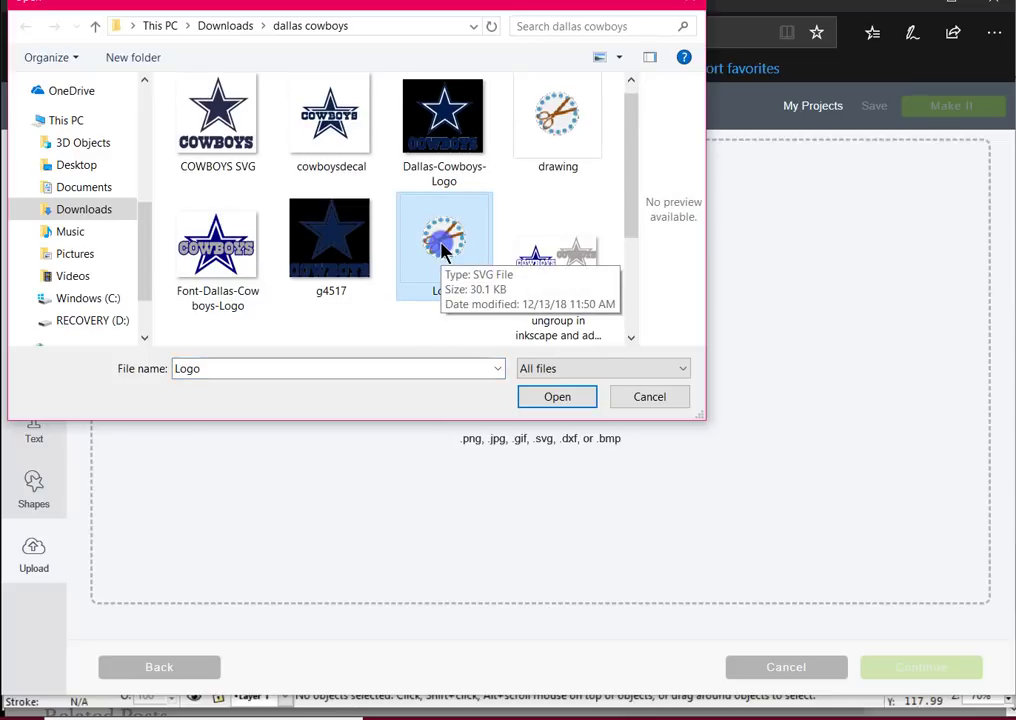
click(541, 400)
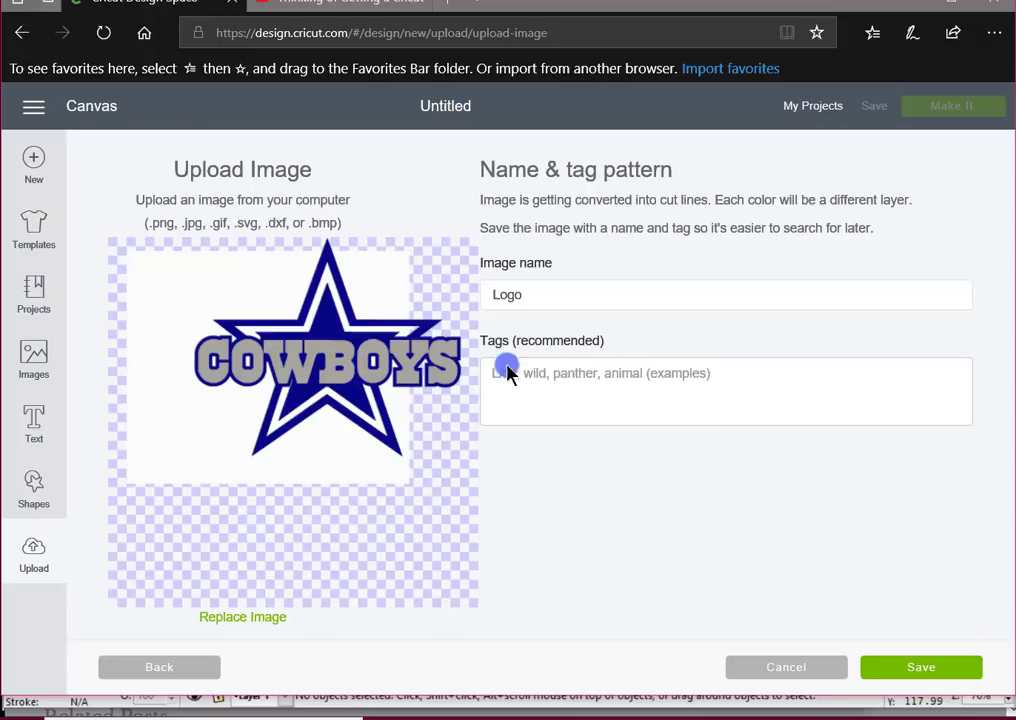
Step: Save the upload under the name Logo and insert it onto the canvas
click(932, 666)
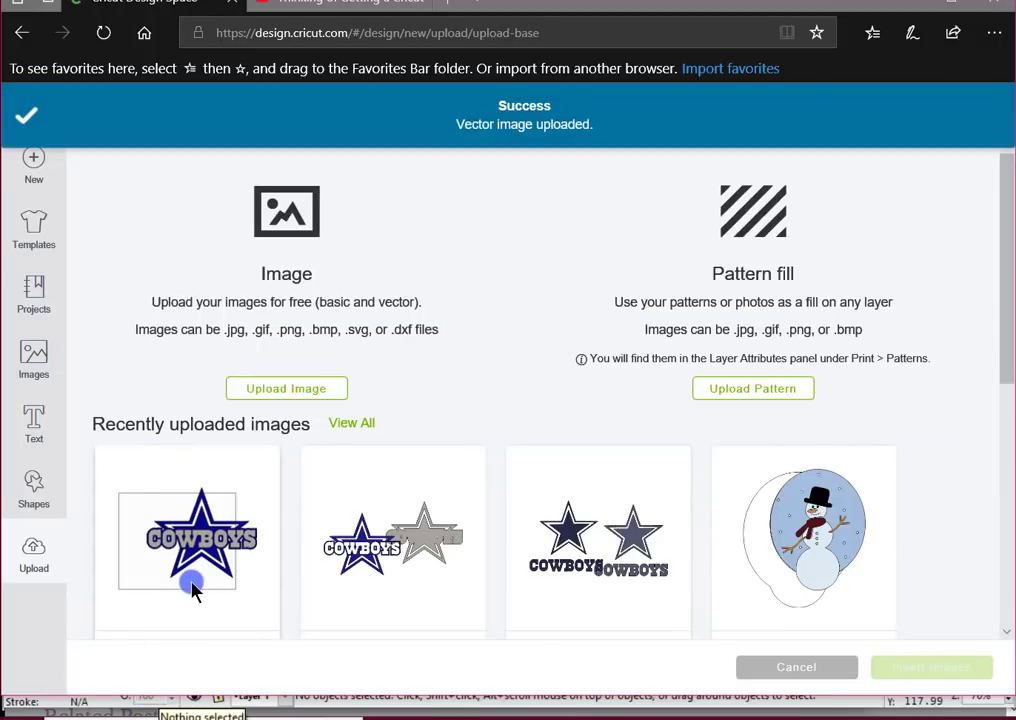
click(193, 584)
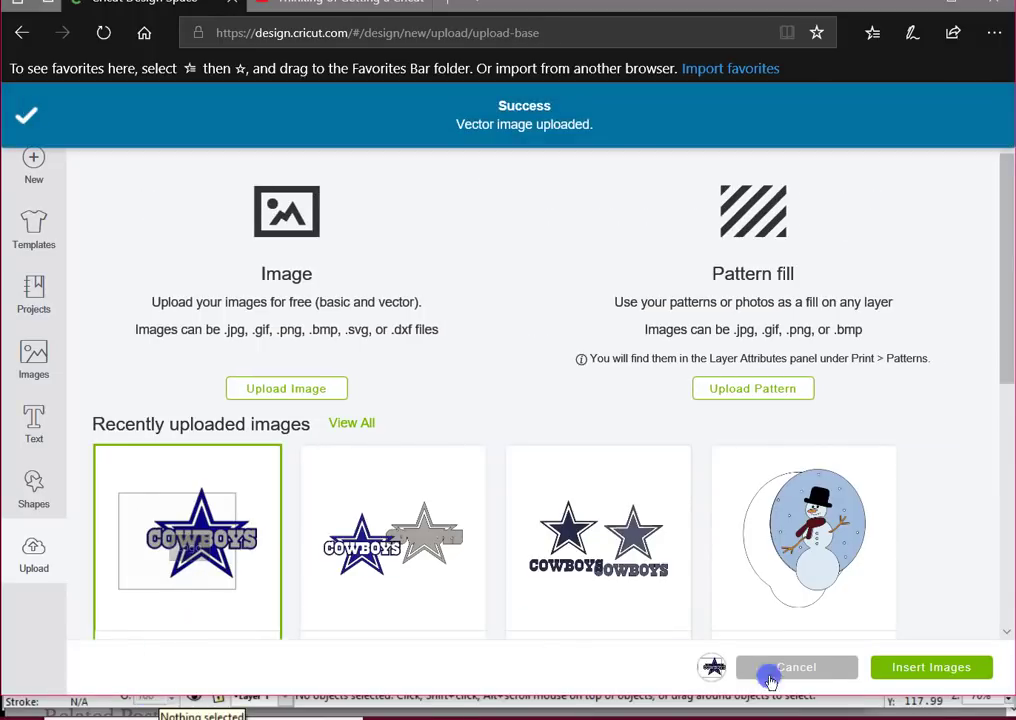
click(930, 667)
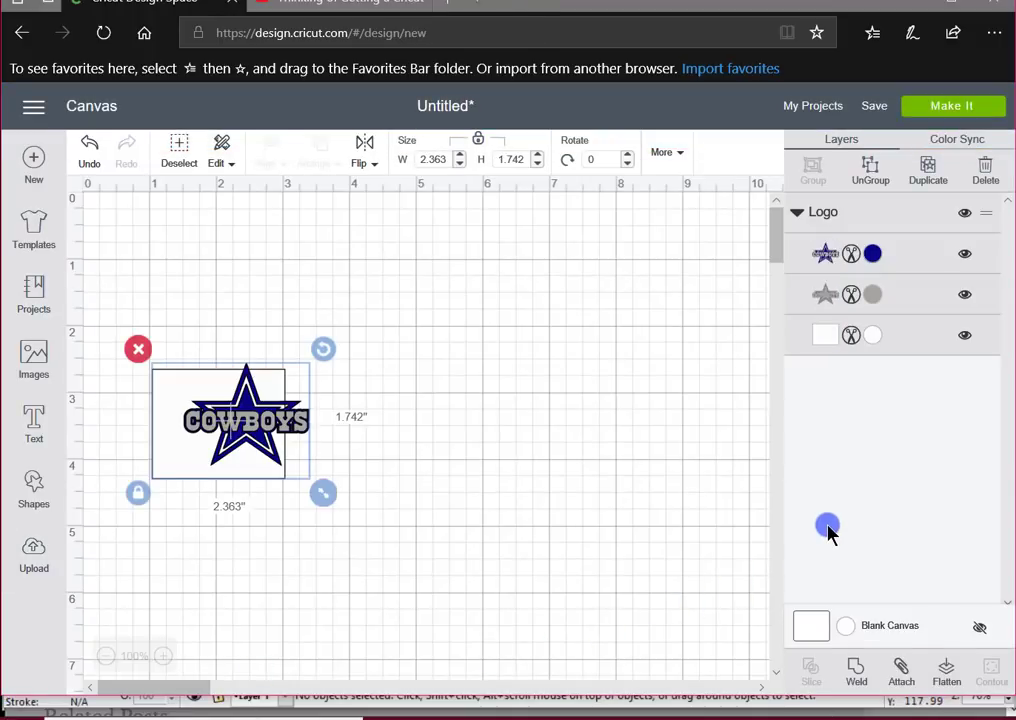
Step: Move the inserted logo up to about the 3-inch mark across the canvas and ungroup its color layers
drag(180, 390, 278, 316)
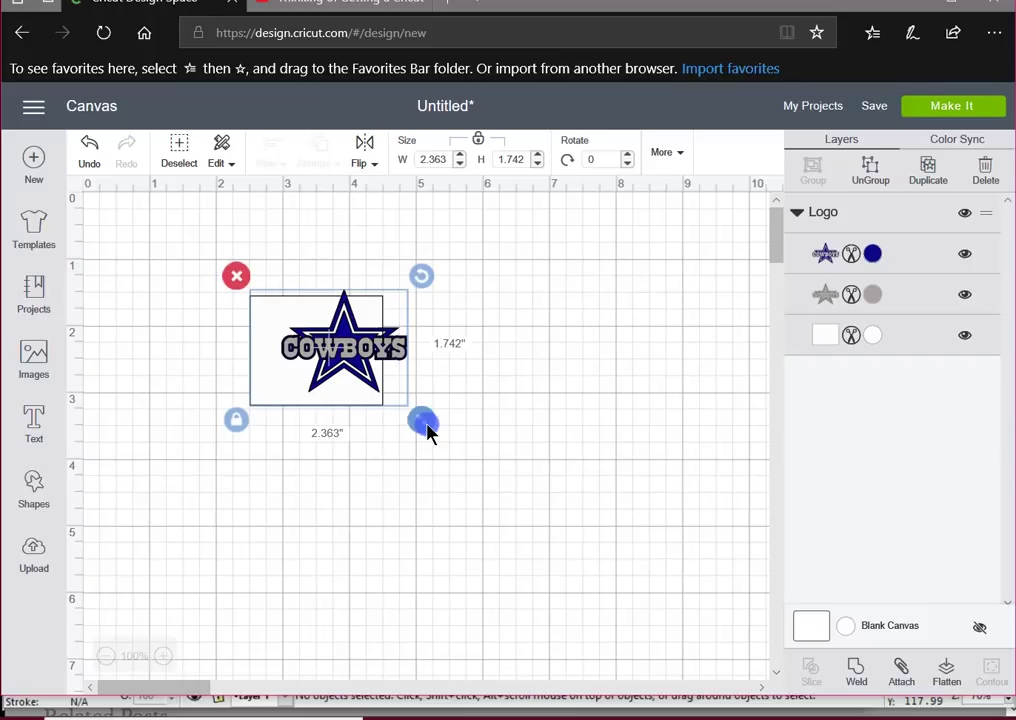
drag(338, 415, 359, 412)
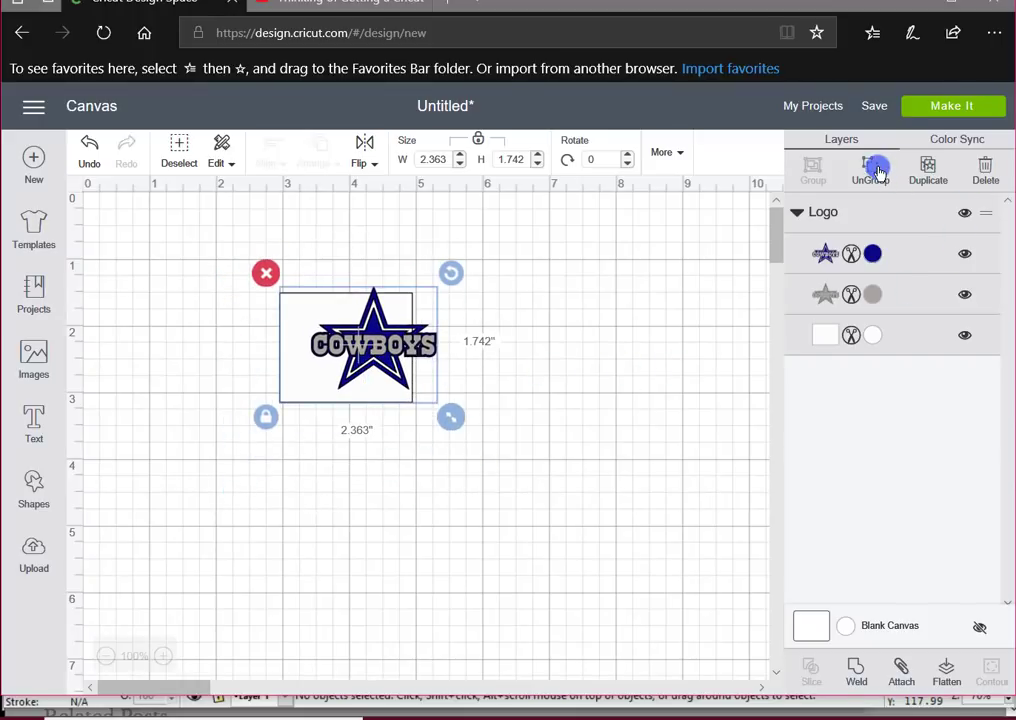
click(806, 470)
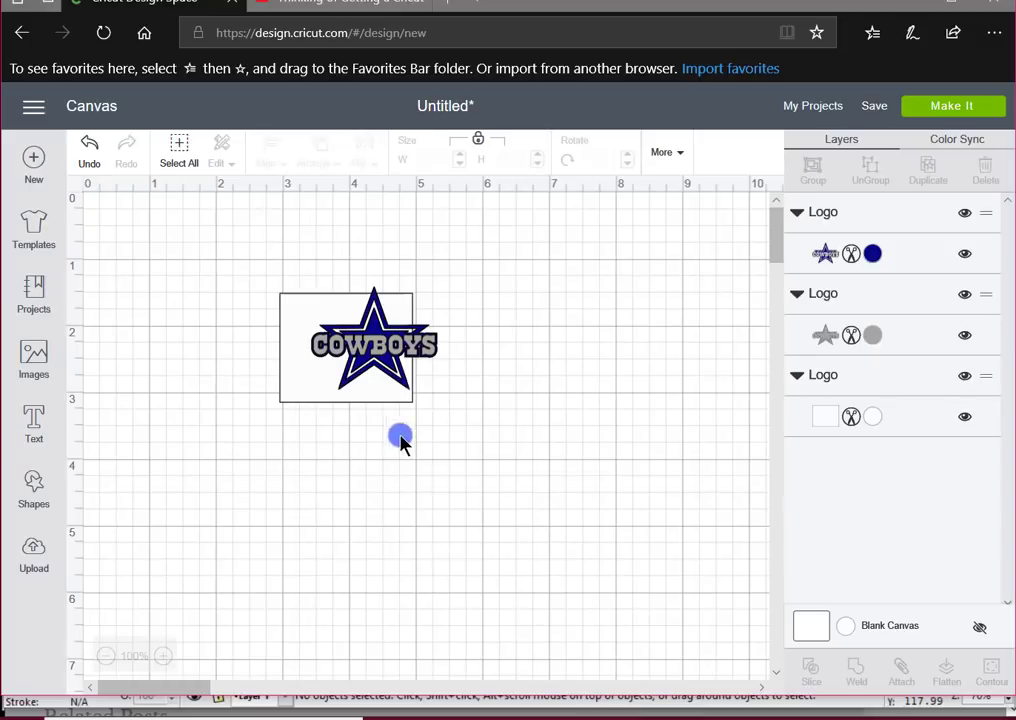
Step: Move the navy and gray logo layers apart onto empty canvas and hide the white rectangle layer
drag(383, 357, 576, 325)
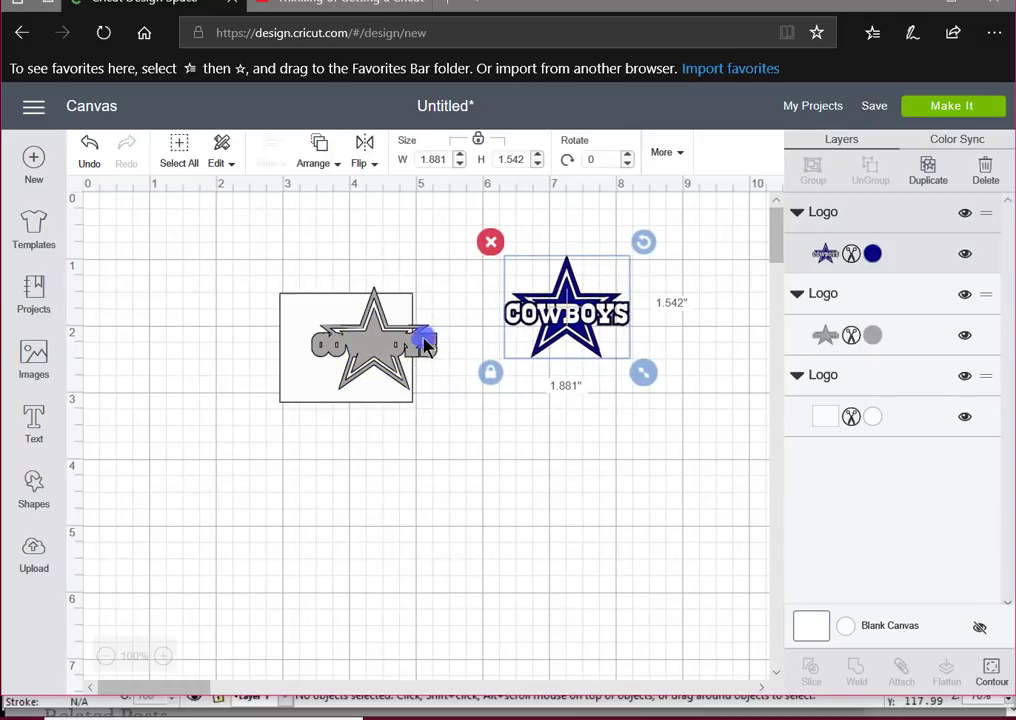
drag(385, 350, 590, 462)
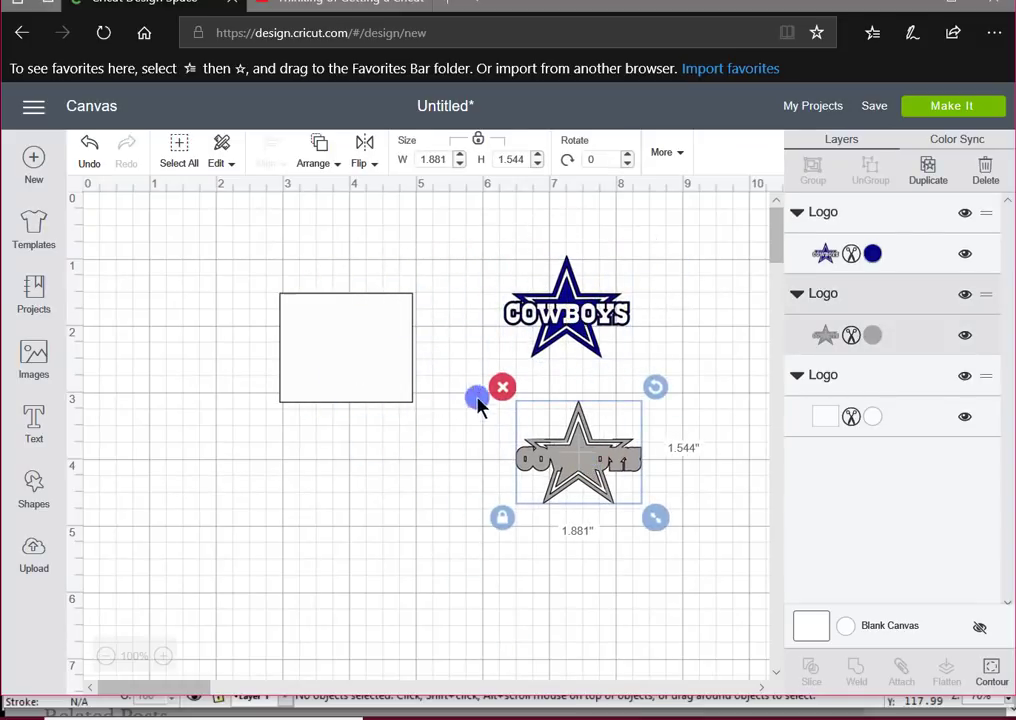
click(361, 370)
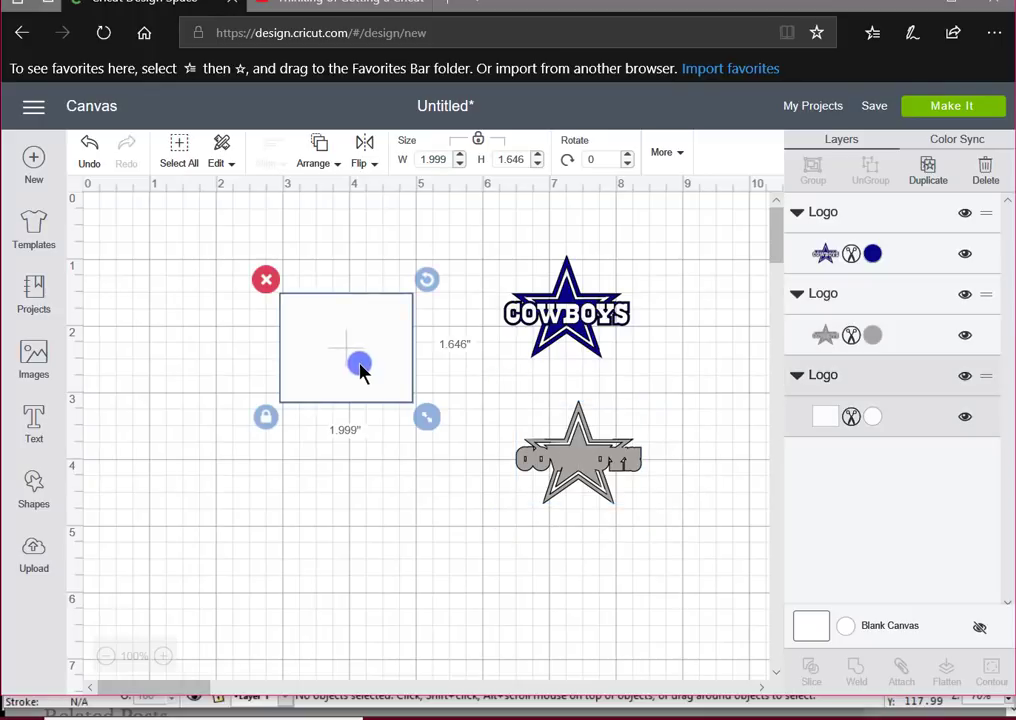
click(966, 378)
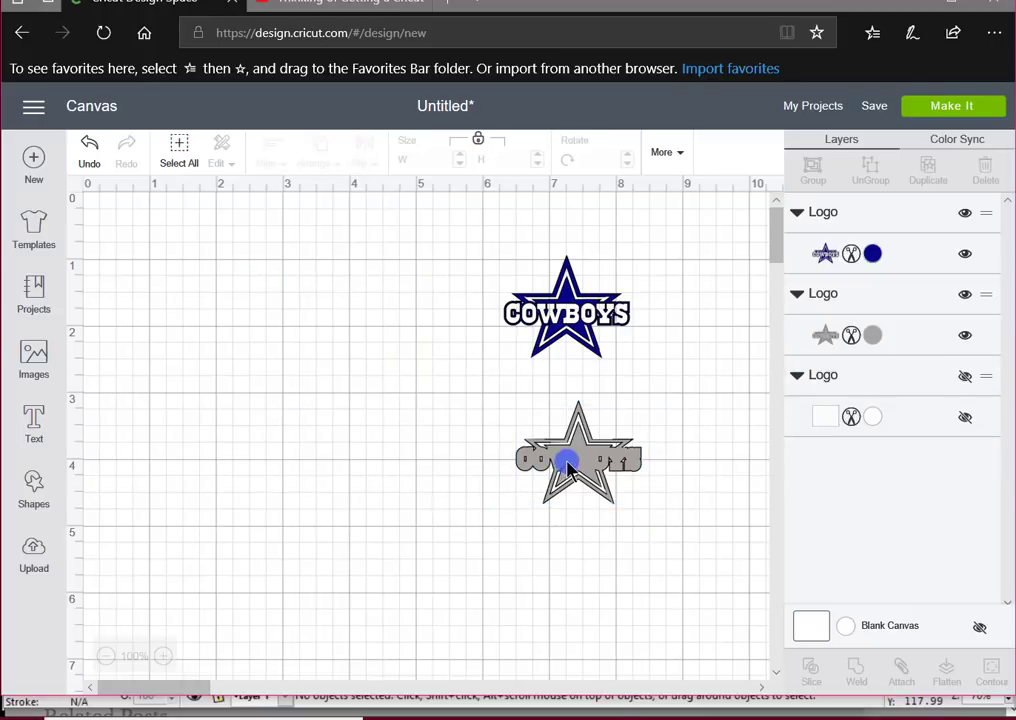
Step: Set the gray layer's width to 10 inches and enlarge the navy layer to match, stacking it over the gray one
drag(575, 462, 256, 313)
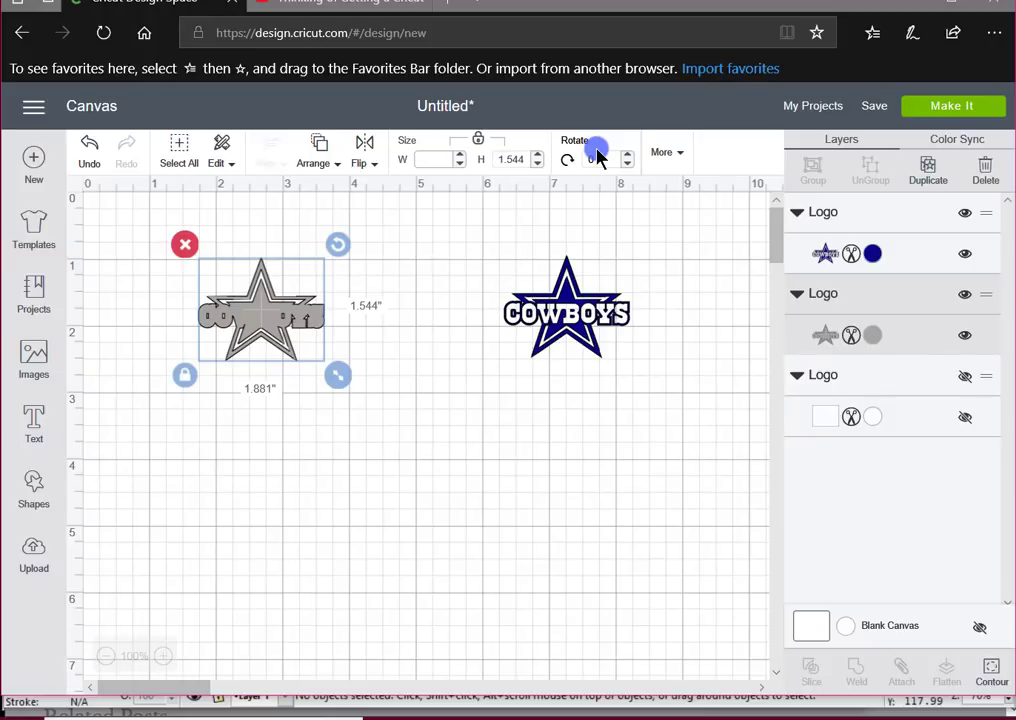
key(Return)
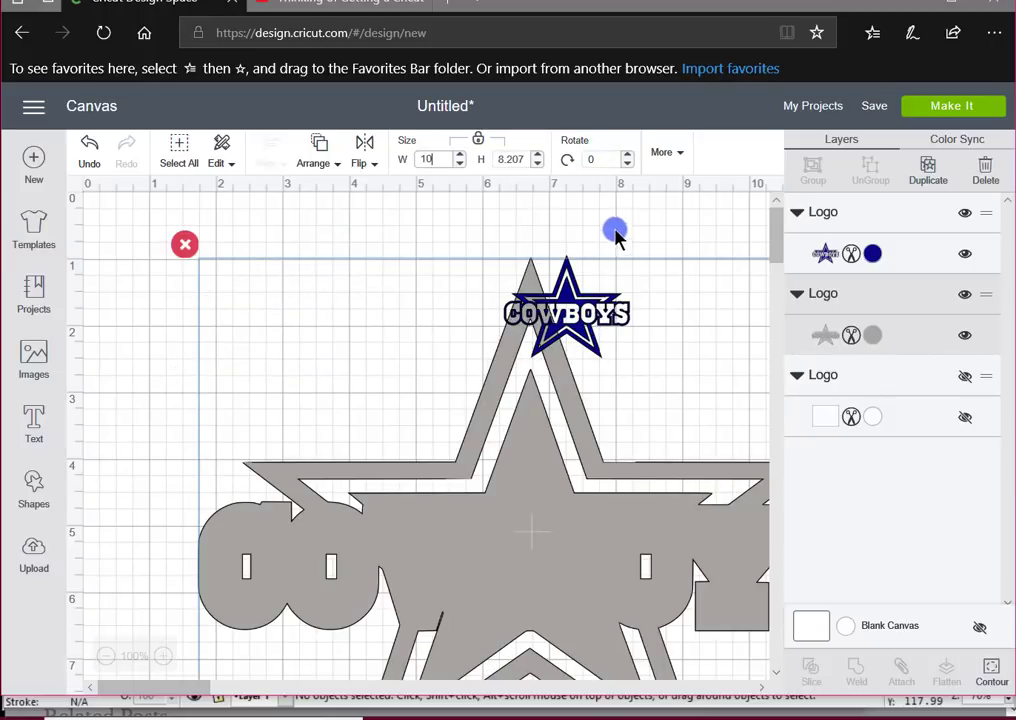
drag(501, 465, 383, 527)
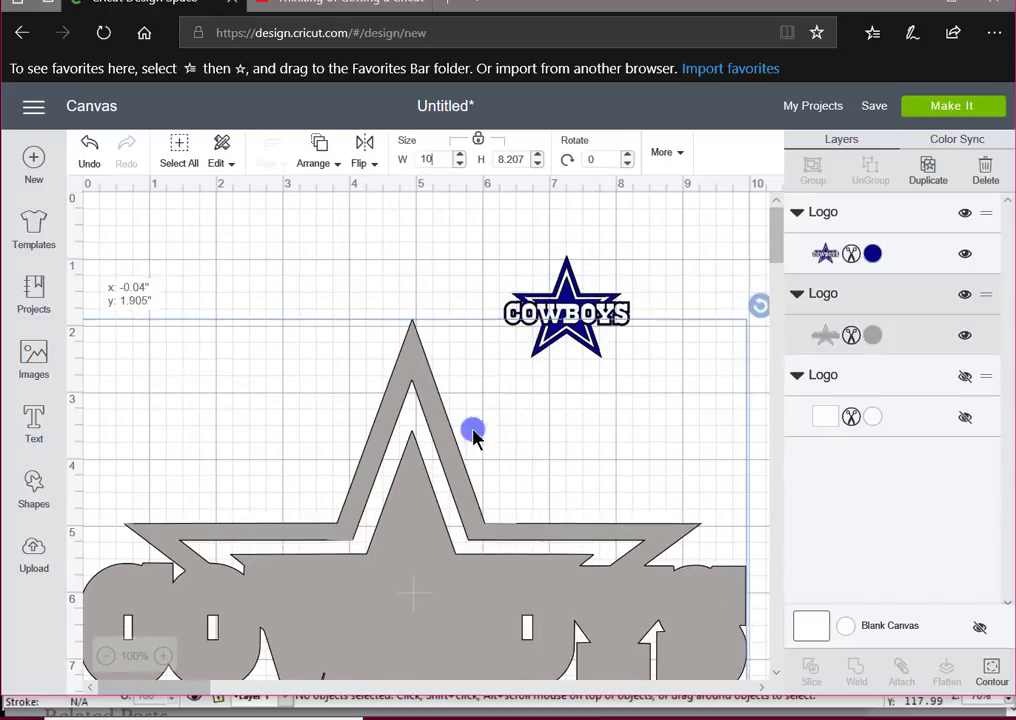
click(572, 313)
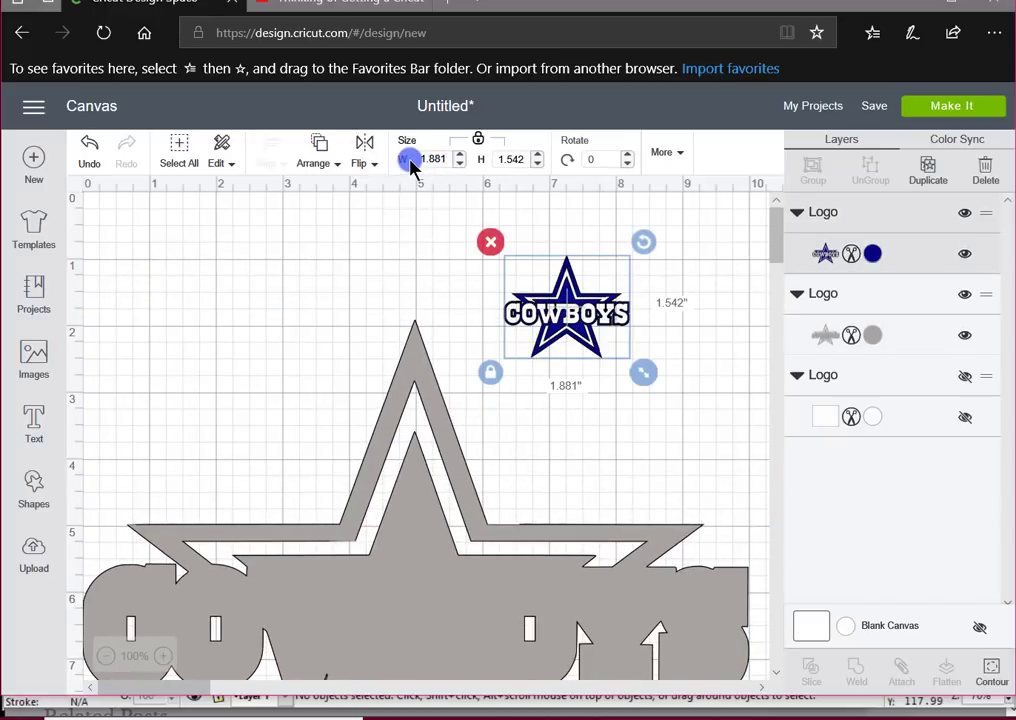
click(527, 167)
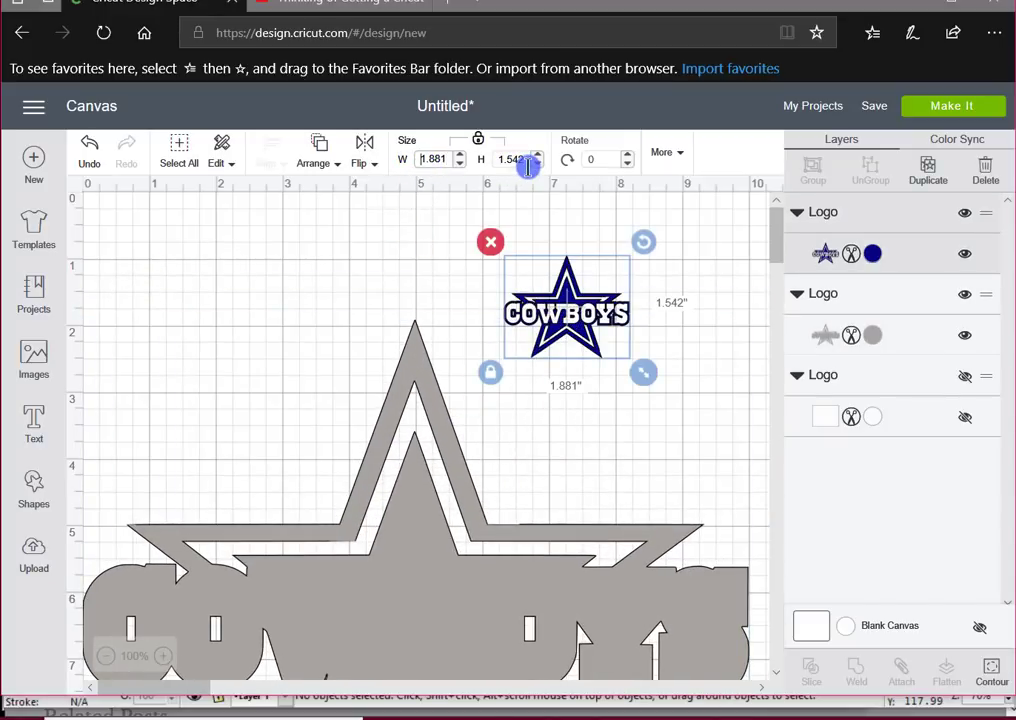
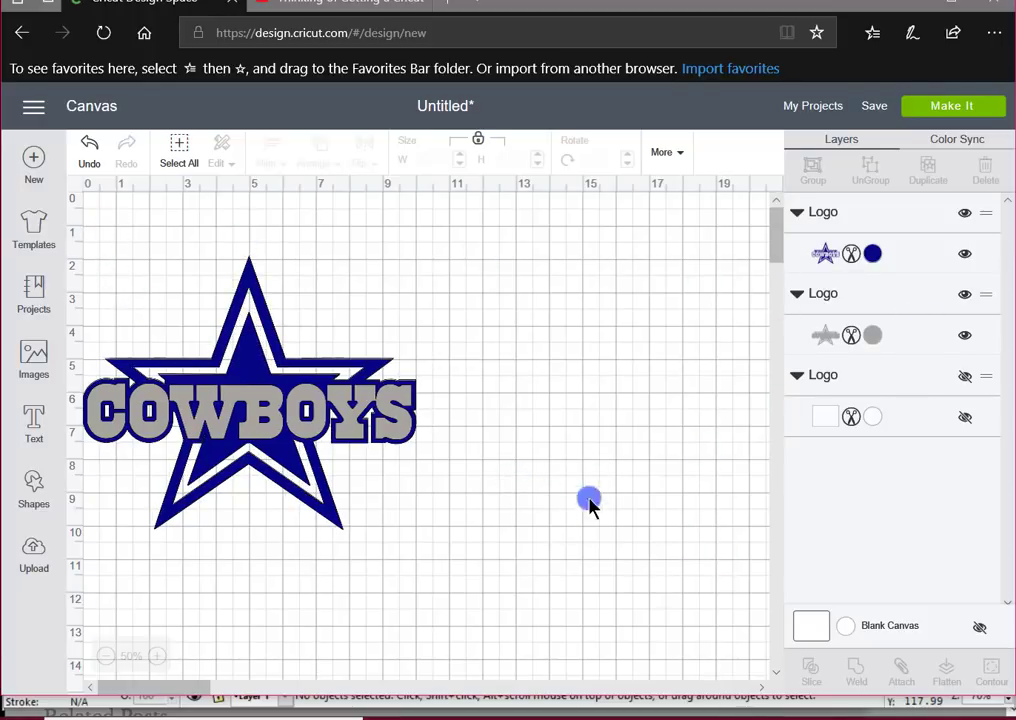
Step: Send the project to be made, connect the ExploreAir2 Bluetooth machine and set the material to Everyday Iron-On
click(953, 107)
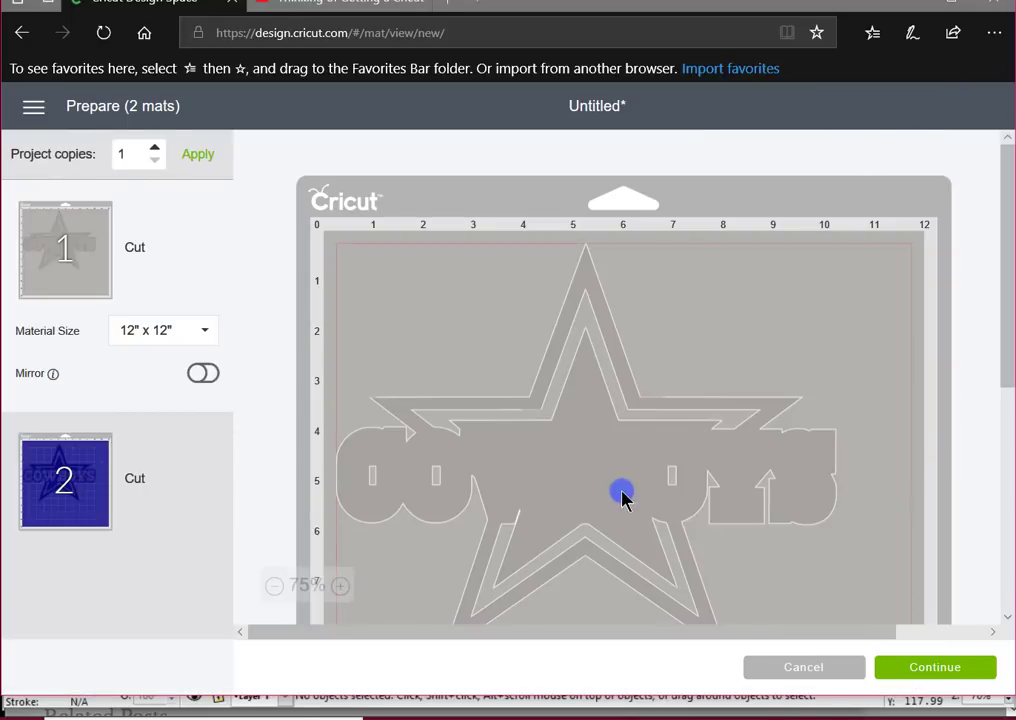
click(933, 668)
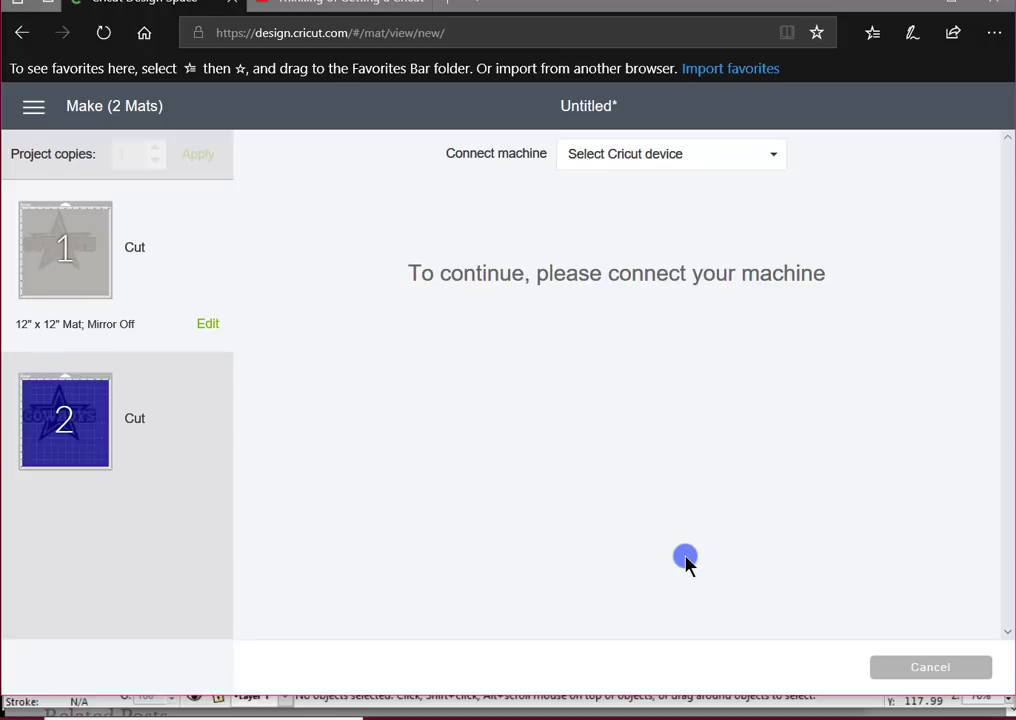
click(757, 158)
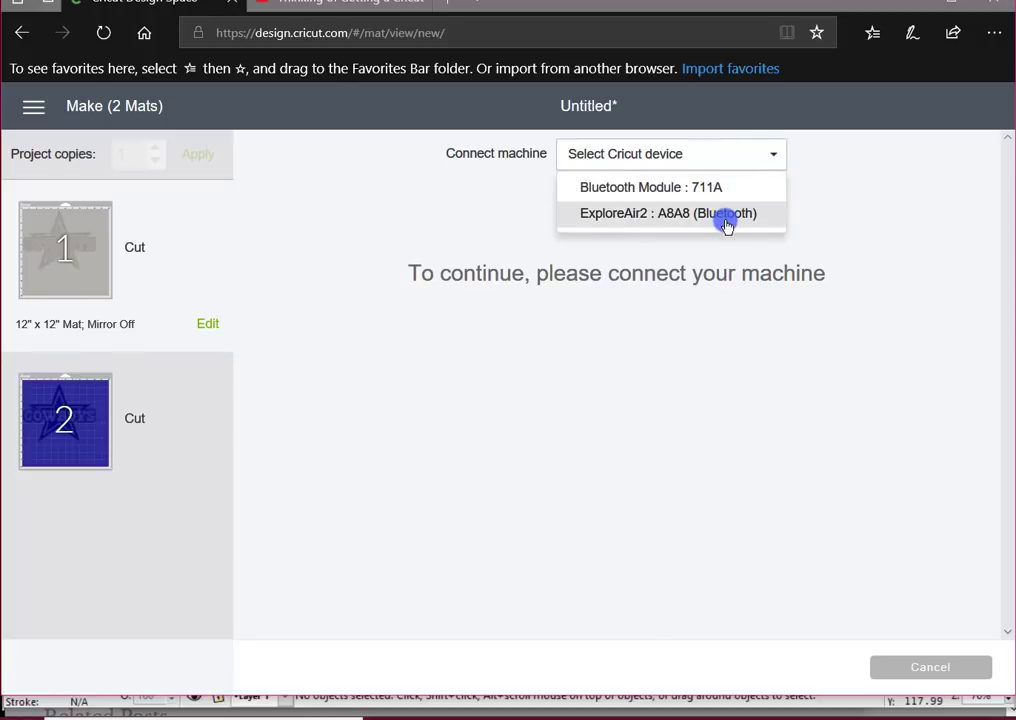
click(727, 214)
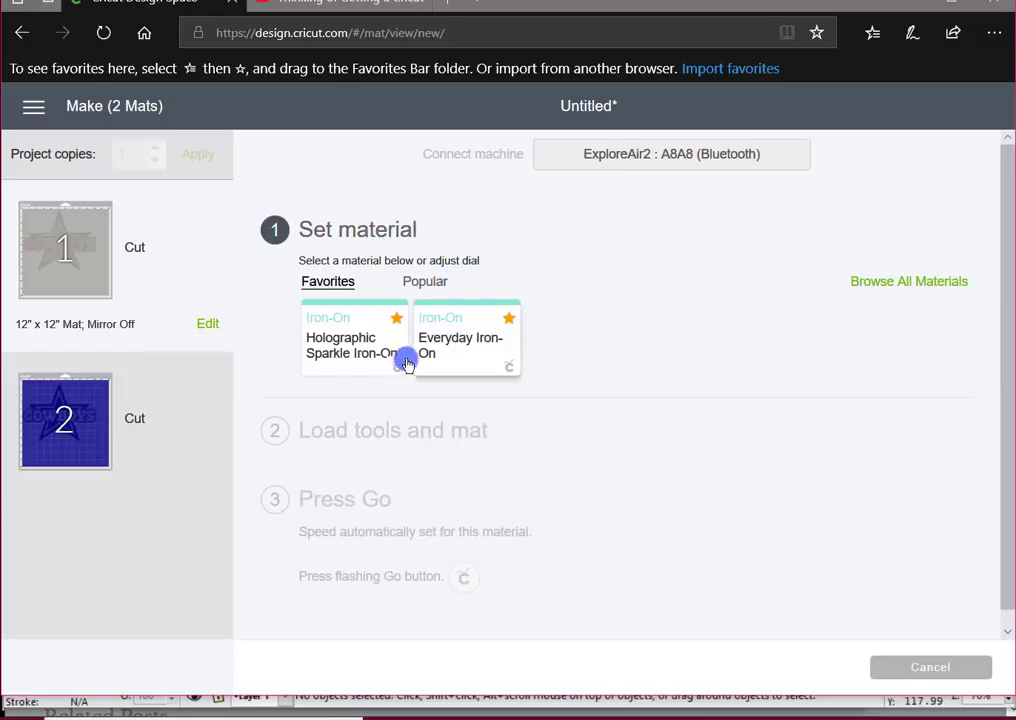
click(456, 345)
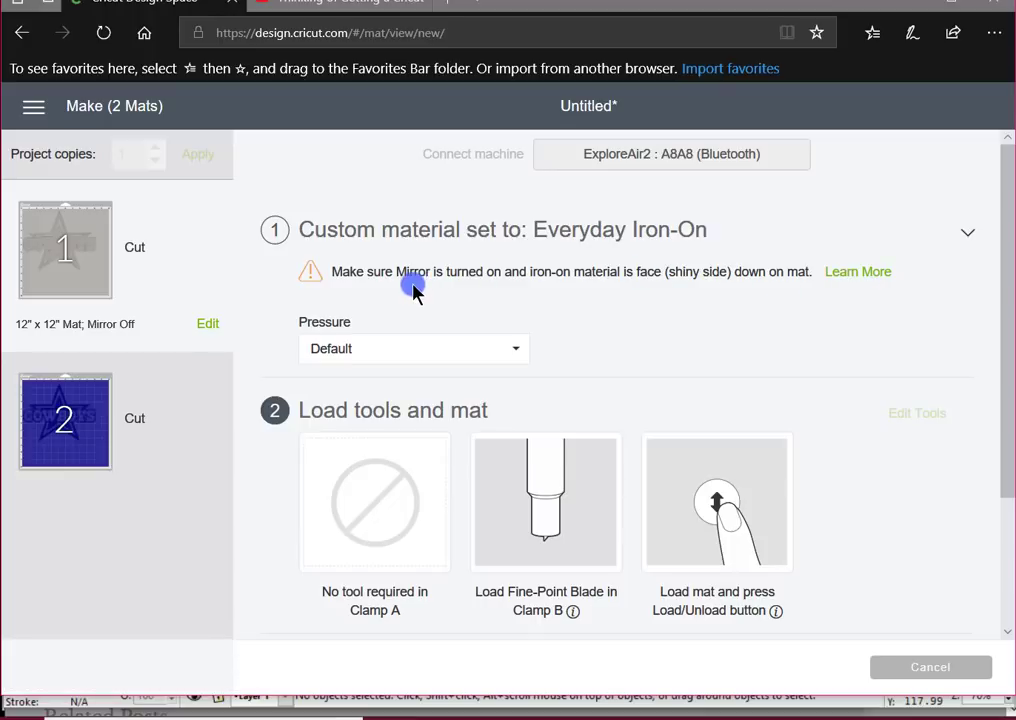
Step: Turn on Mirror for the gray cut on mat 1
click(209, 328)
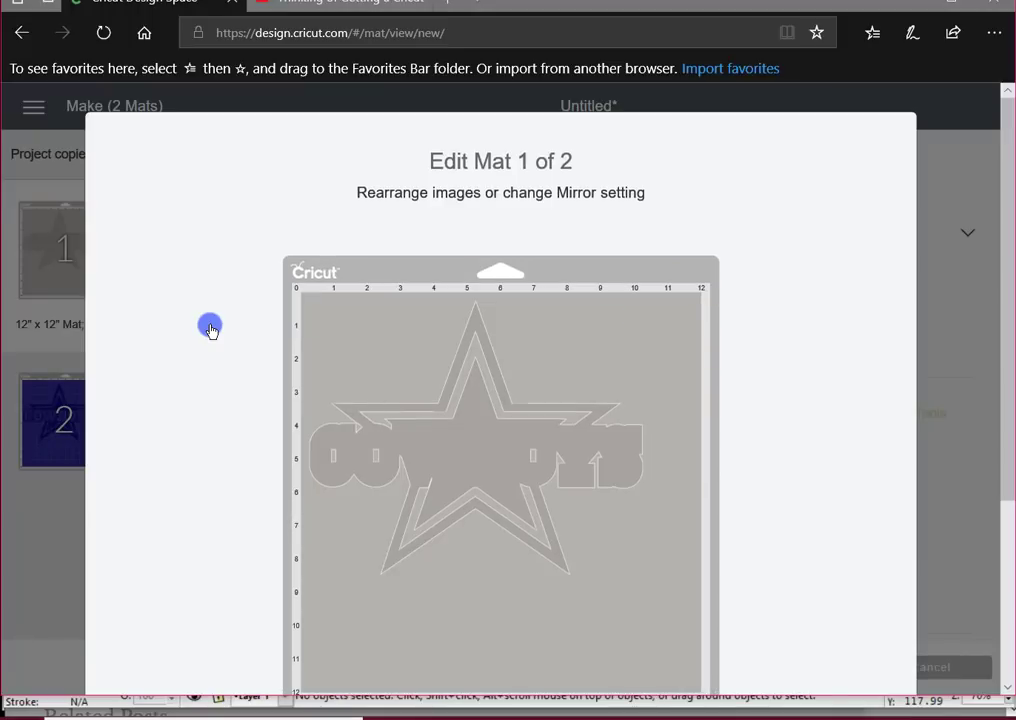
scroll(746, 332, down, 1)
scroll(746, 332, down, 1)
click(362, 460)
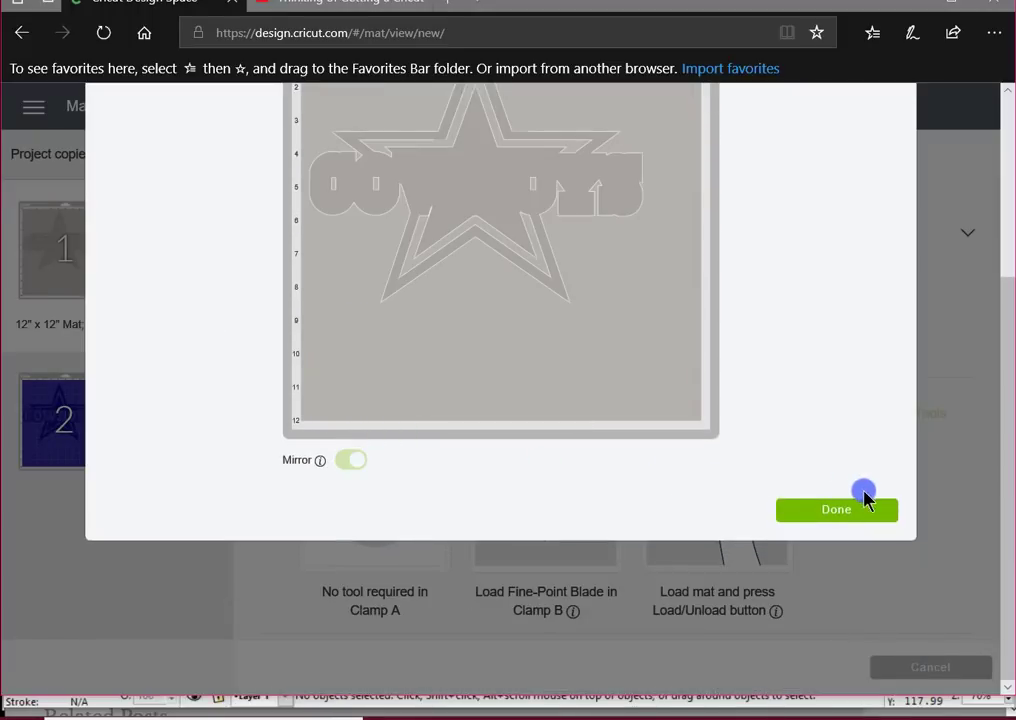
click(836, 513)
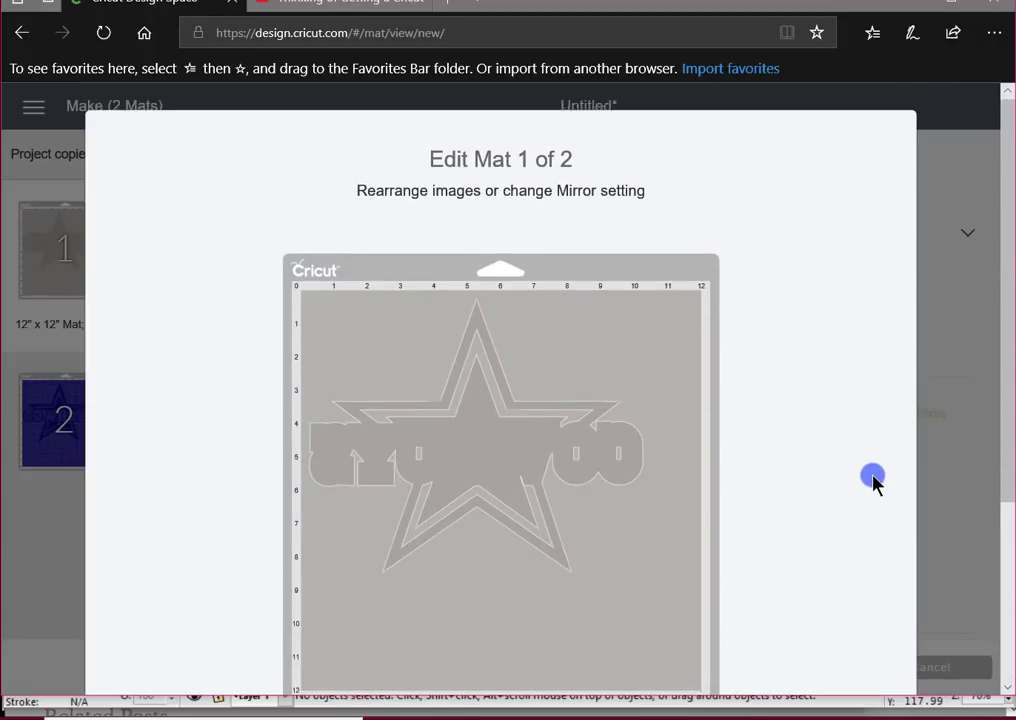
click(862, 517)
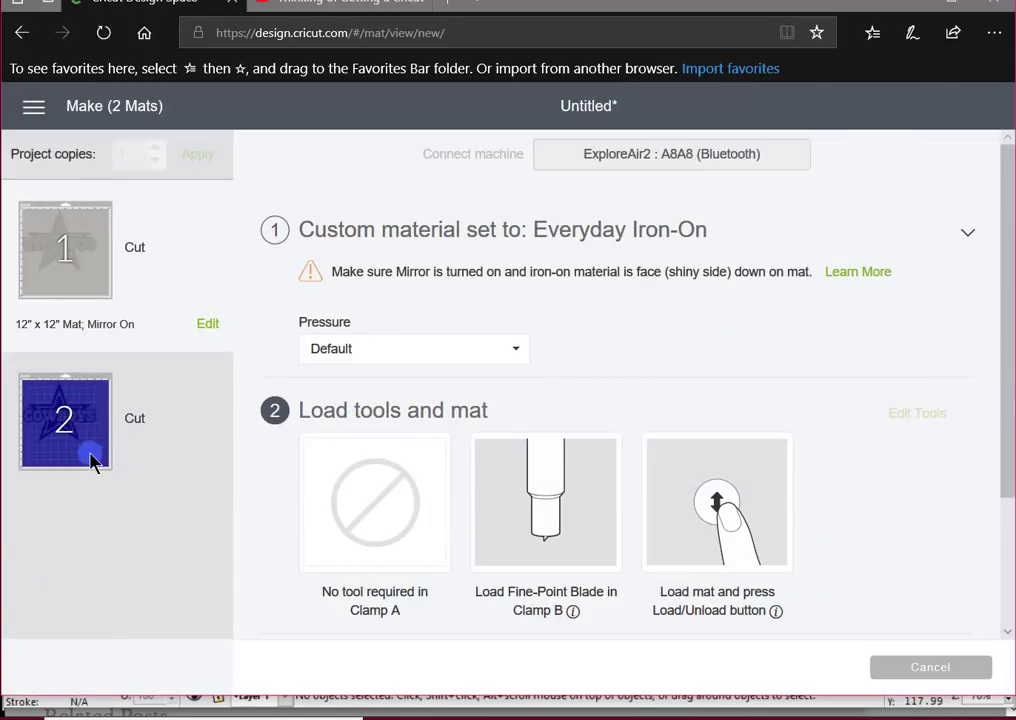
Step: Turn on Mirror for the navy cut on mat 2
click(97, 465)
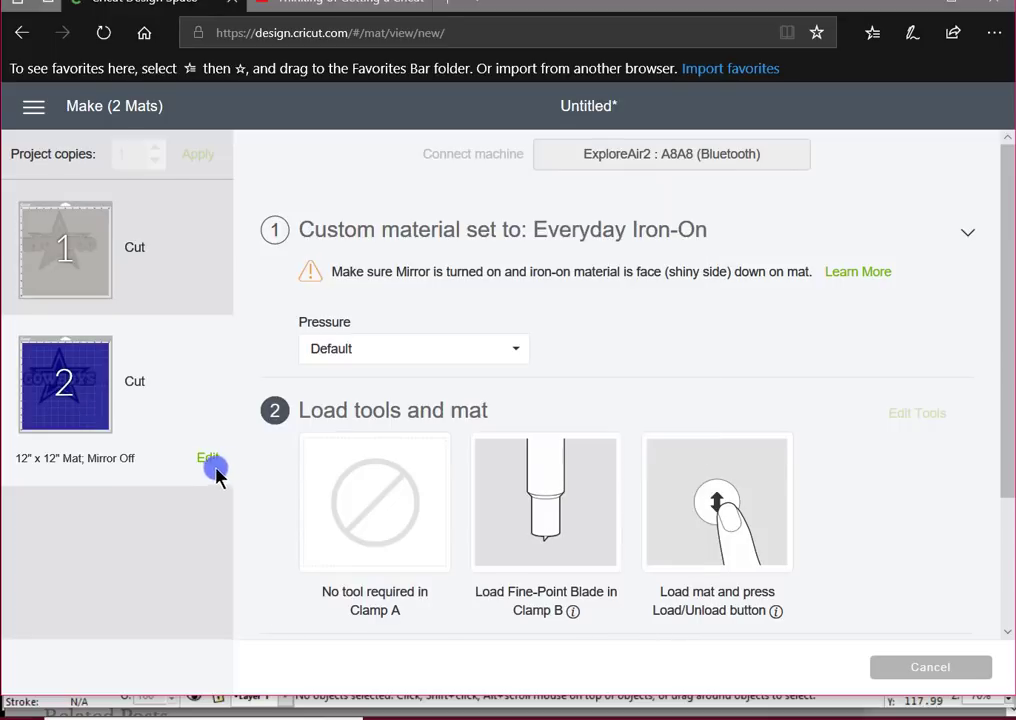
click(207, 465)
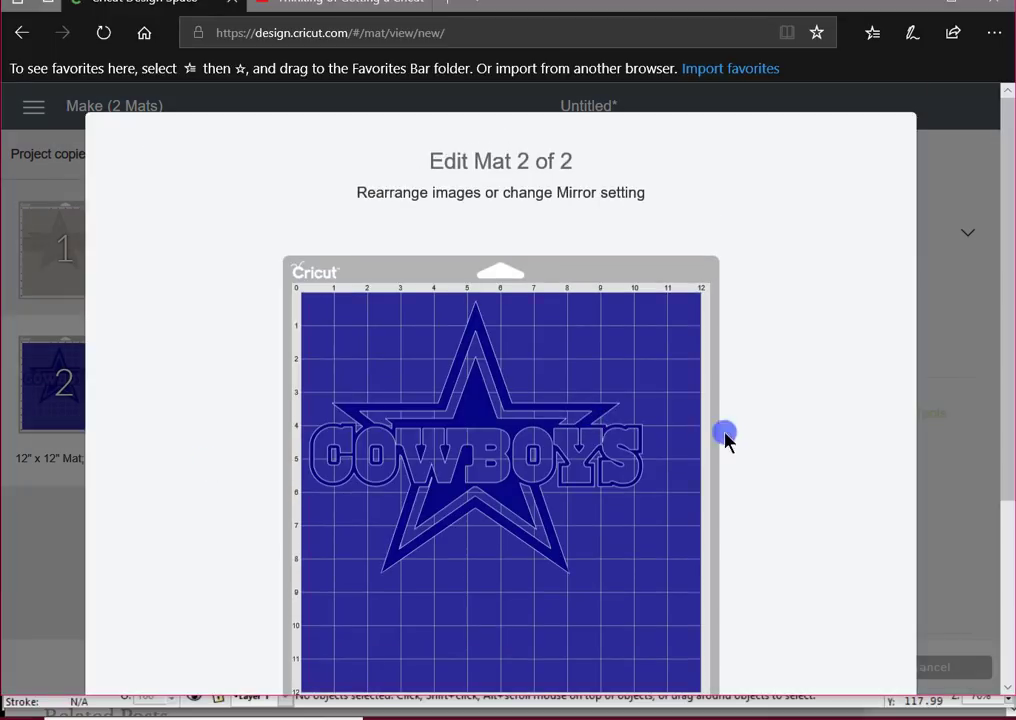
scroll(787, 432, down, 3)
click(353, 461)
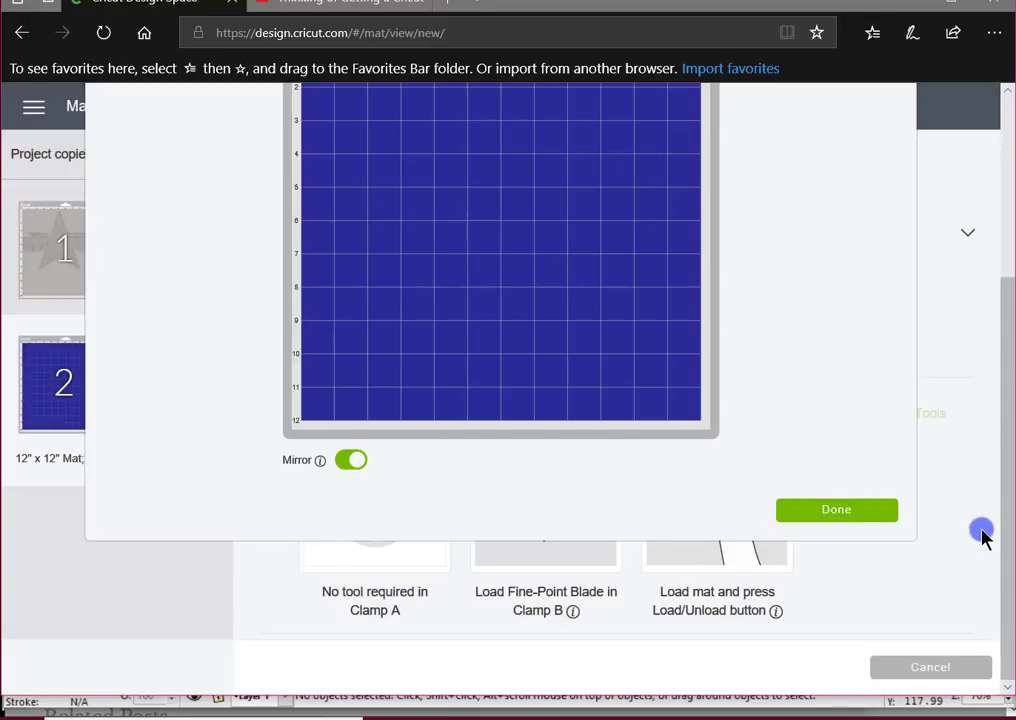
click(978, 533)
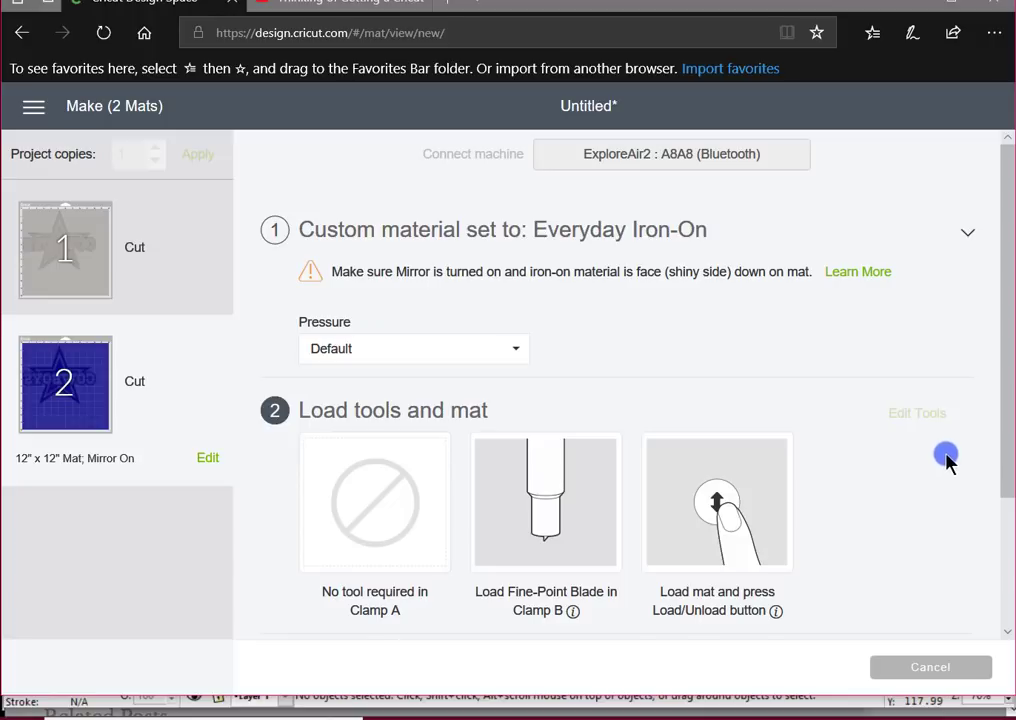
scroll(946, 460, down, 3)
scroll(948, 460, up, 2)
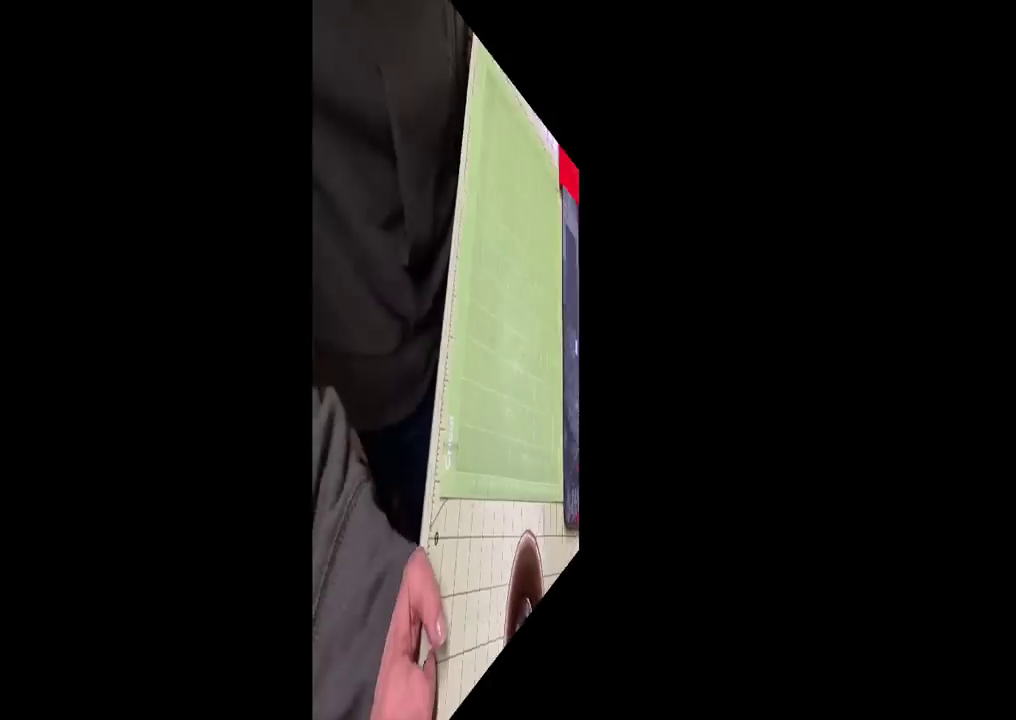